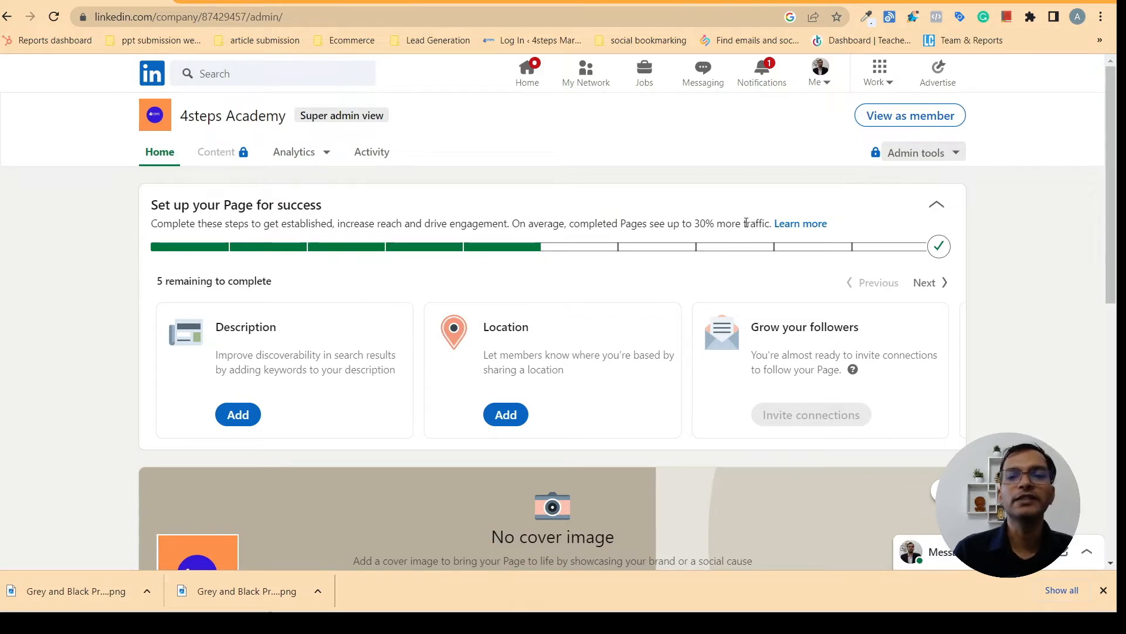
Scroll to the Description card and open its Add form in the Overview edit dialog
mouse_move(938, 248)
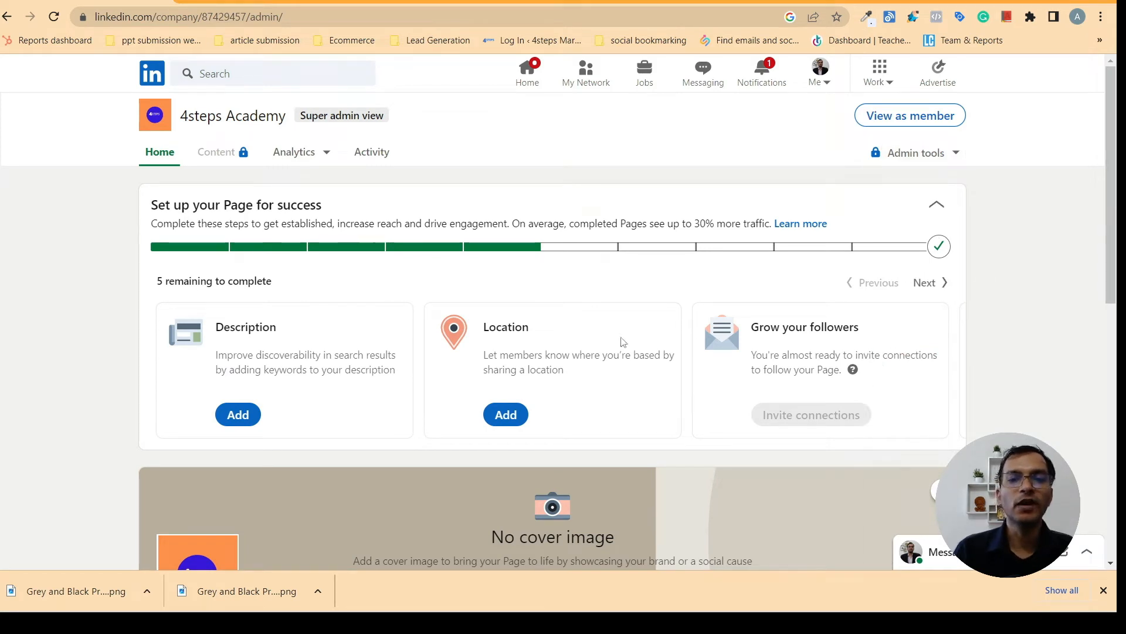
drag(1115, 176, 1116, 209)
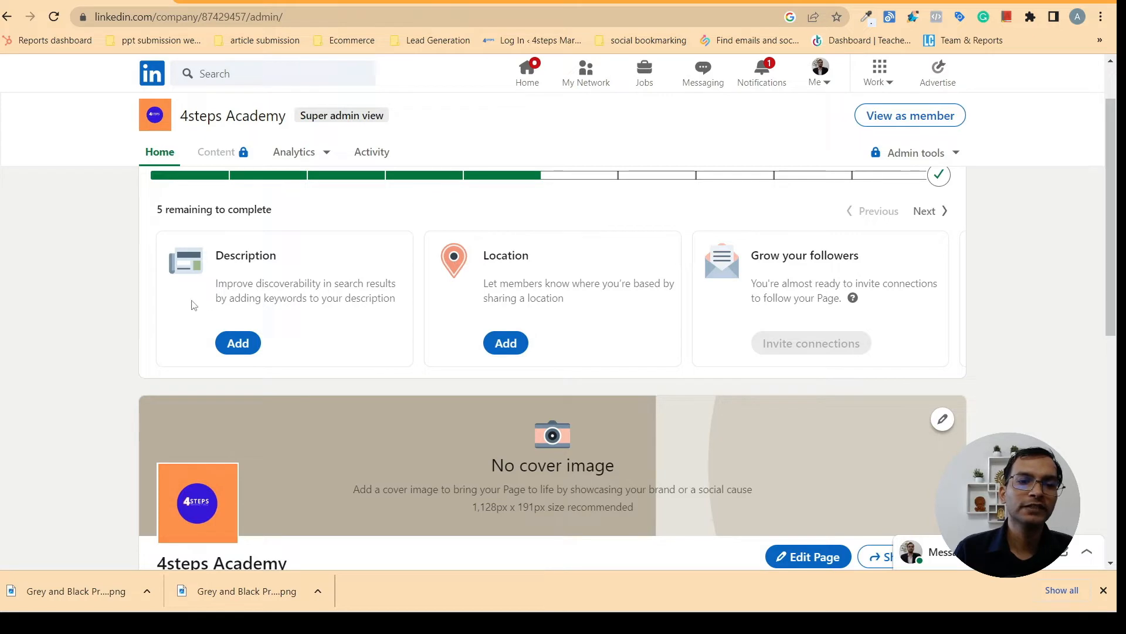
click(238, 345)
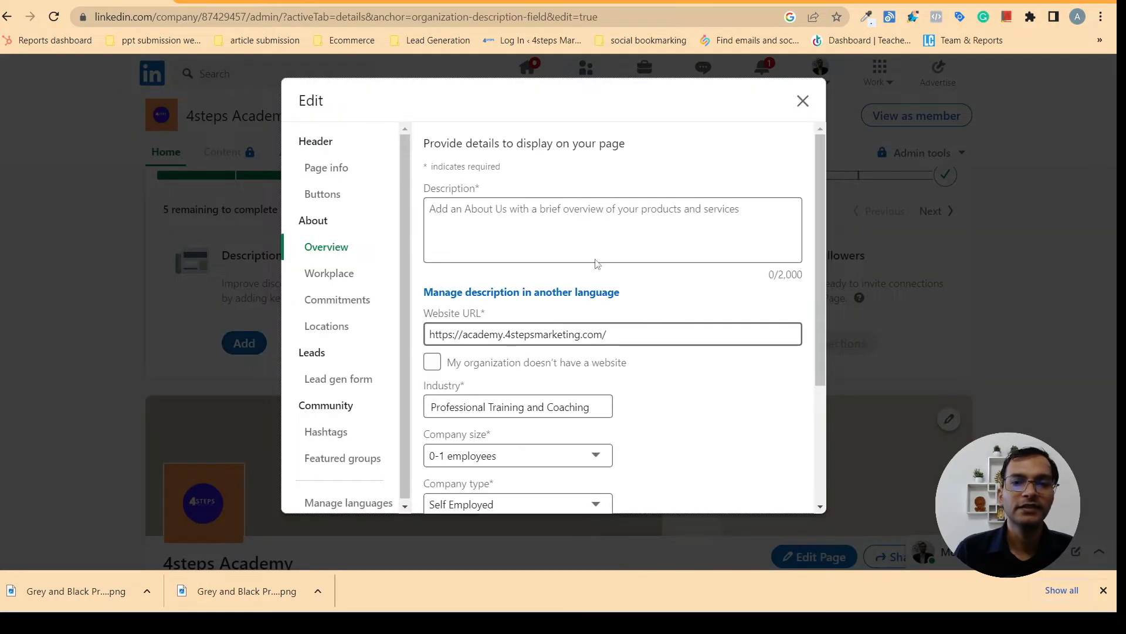
Copy the three-line overview draft from Notepad and return to the Description field
click(473, 247)
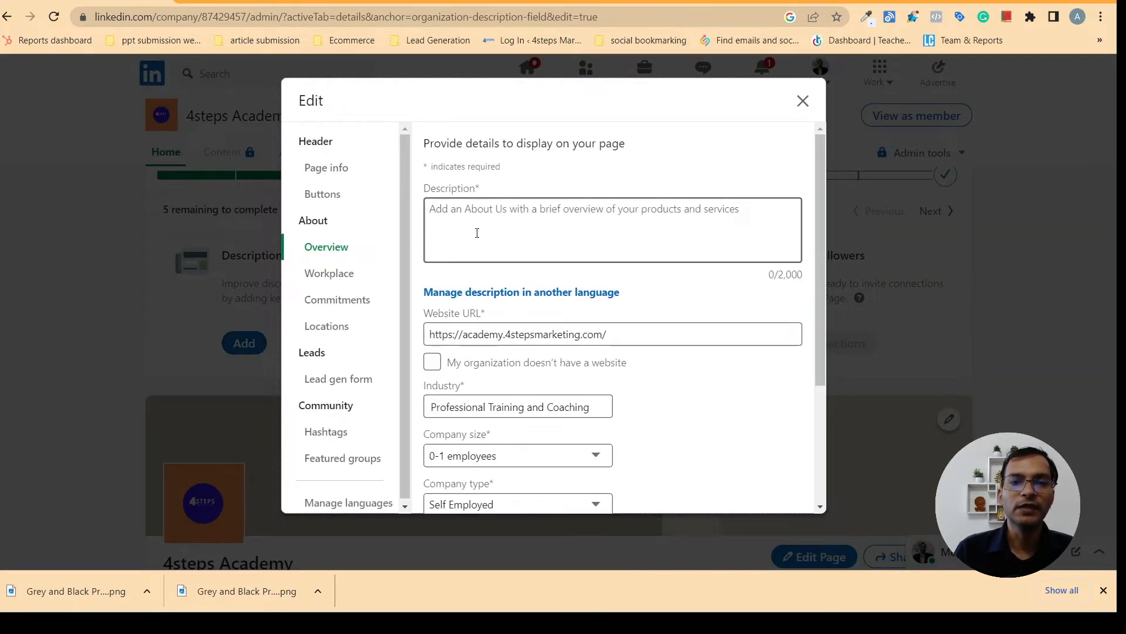
mouse_move(683, 616)
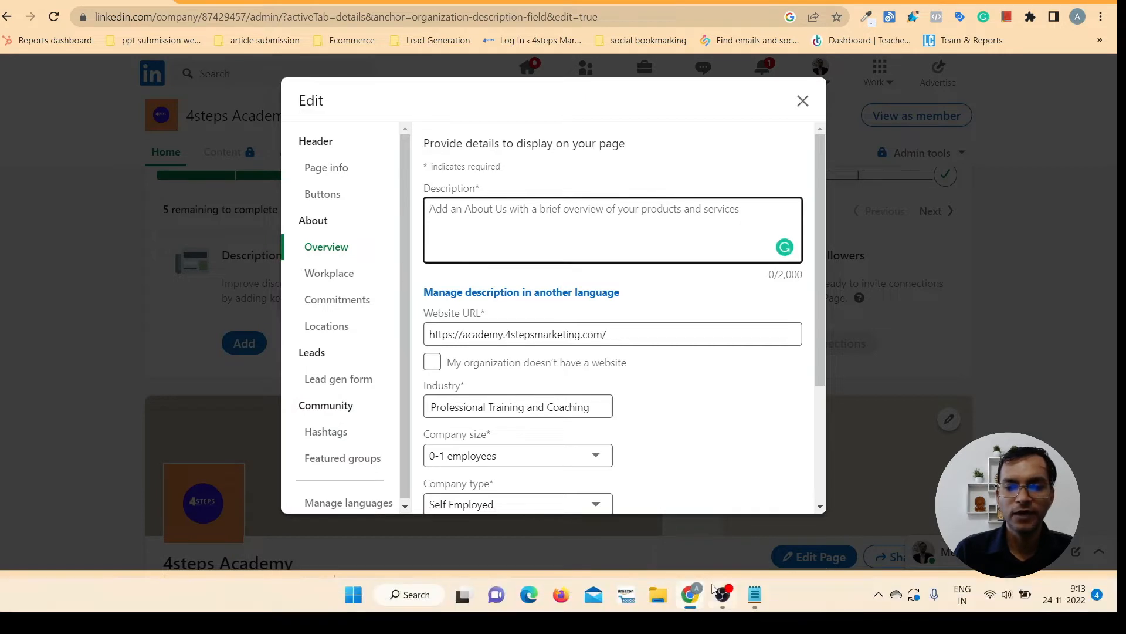
mouse_move(754, 601)
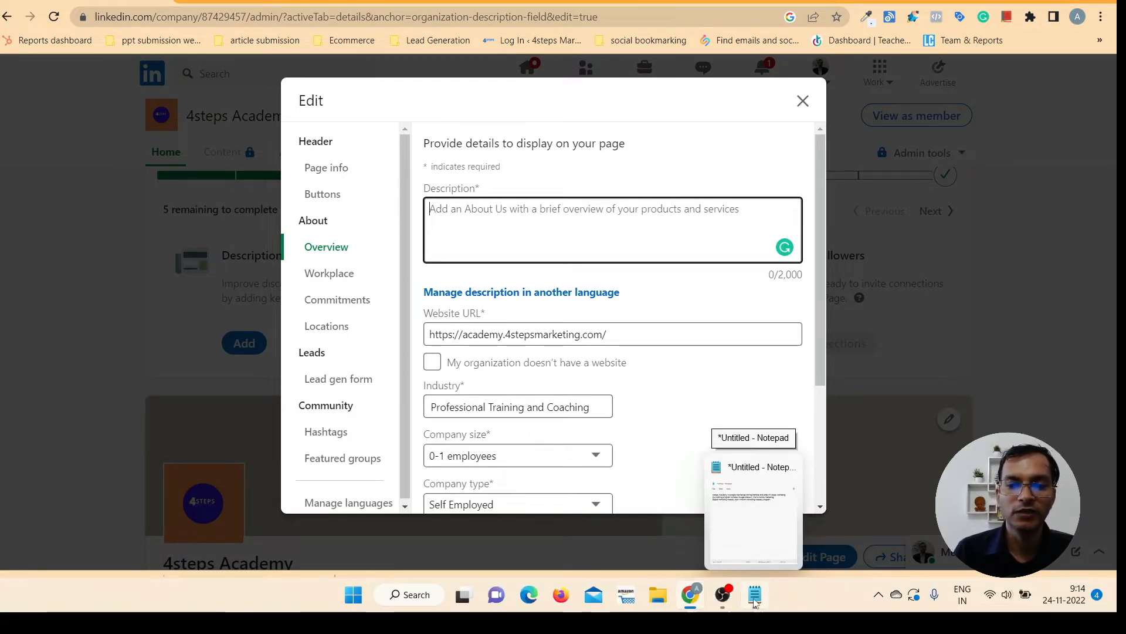
click(755, 603)
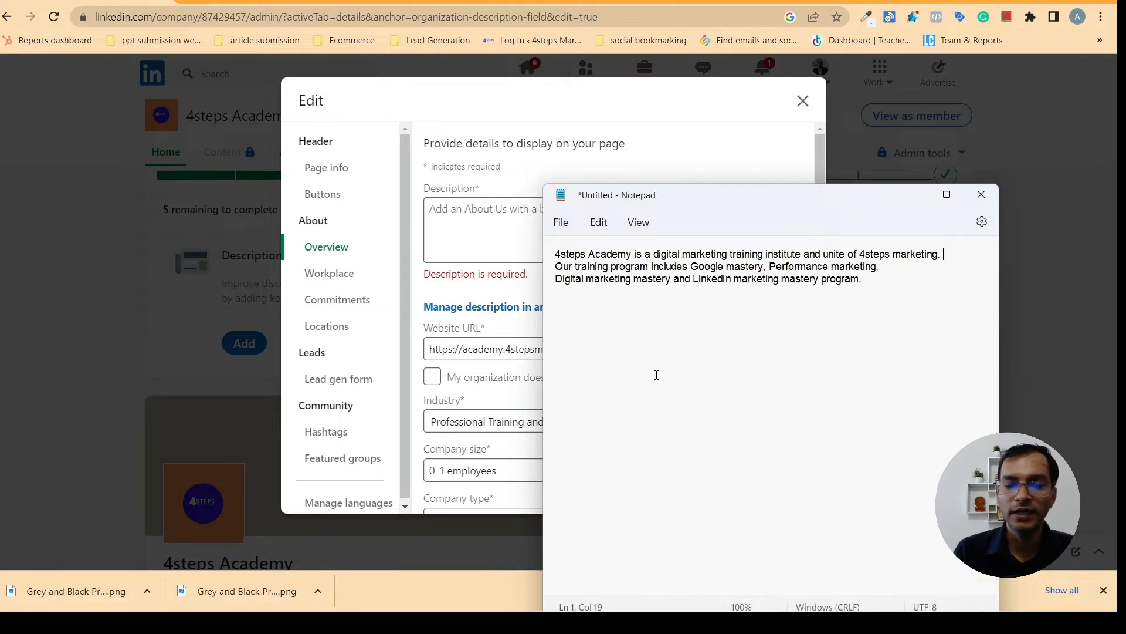
drag(558, 253, 882, 301)
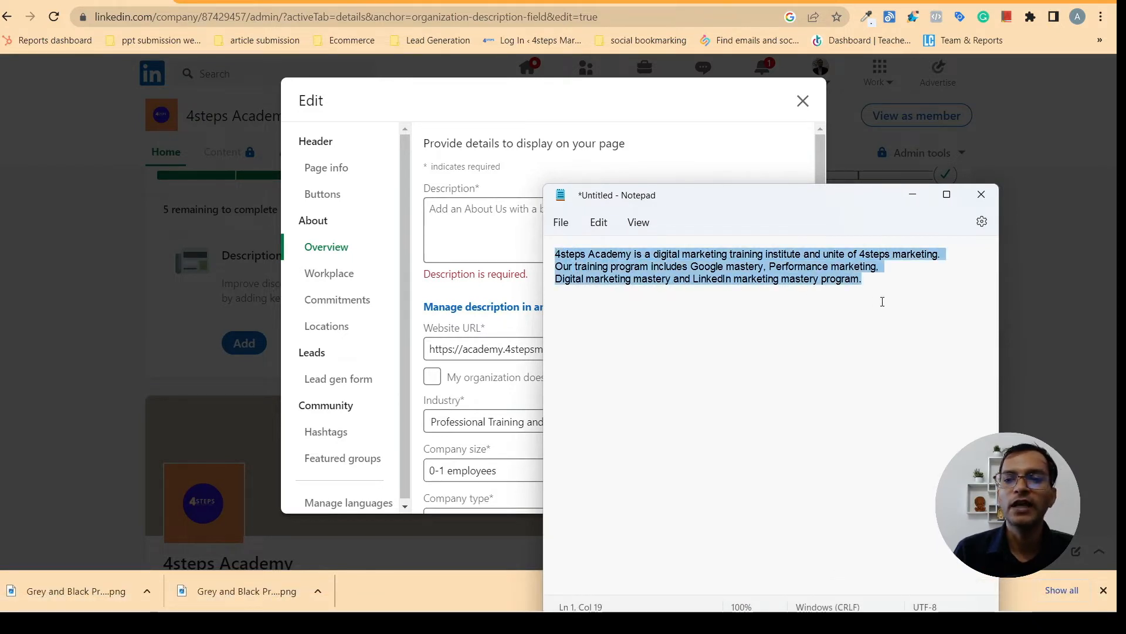
right_click(804, 267)
click(839, 343)
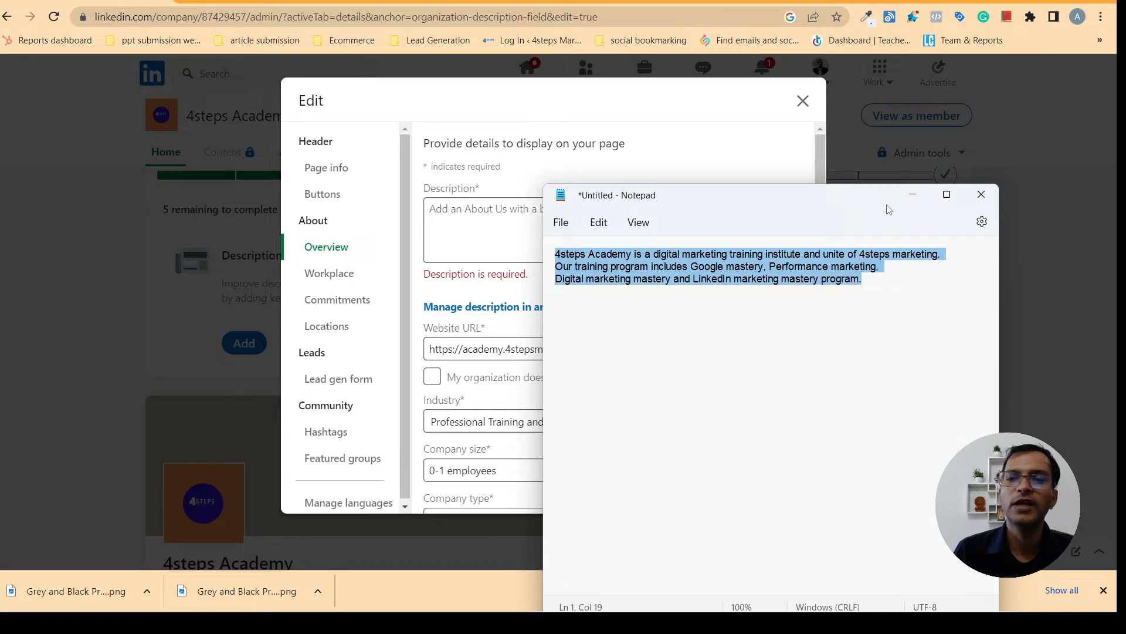
click(909, 206)
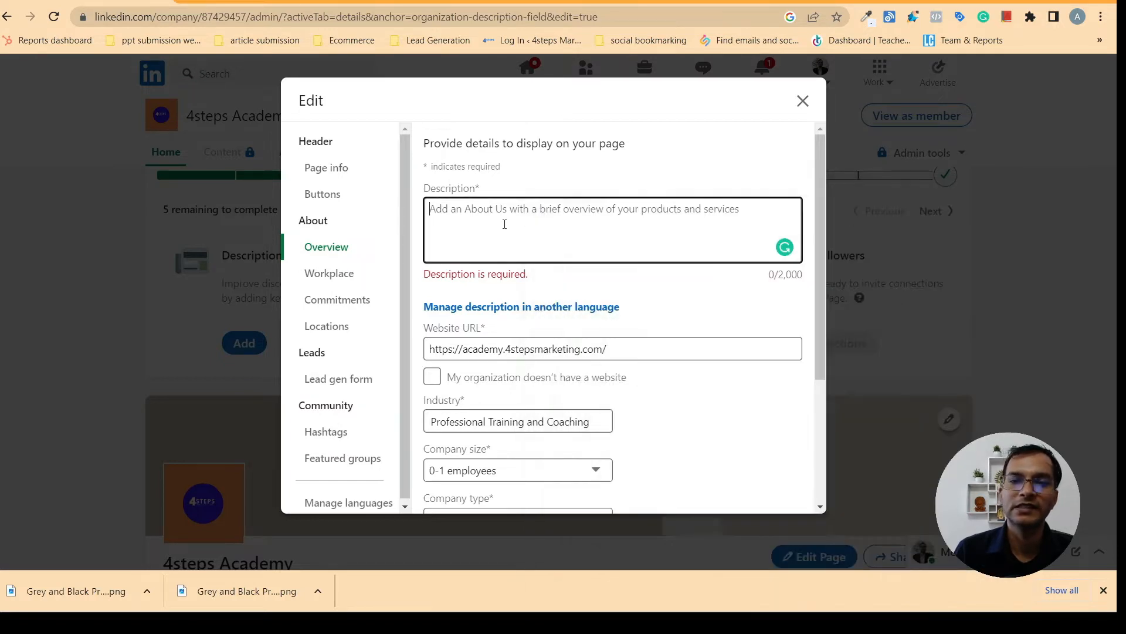
right_click(459, 215)
Paste the 4steps Academy overview into Description and accept Grammarly's 'unit' correction for 'unite'
click(494, 328)
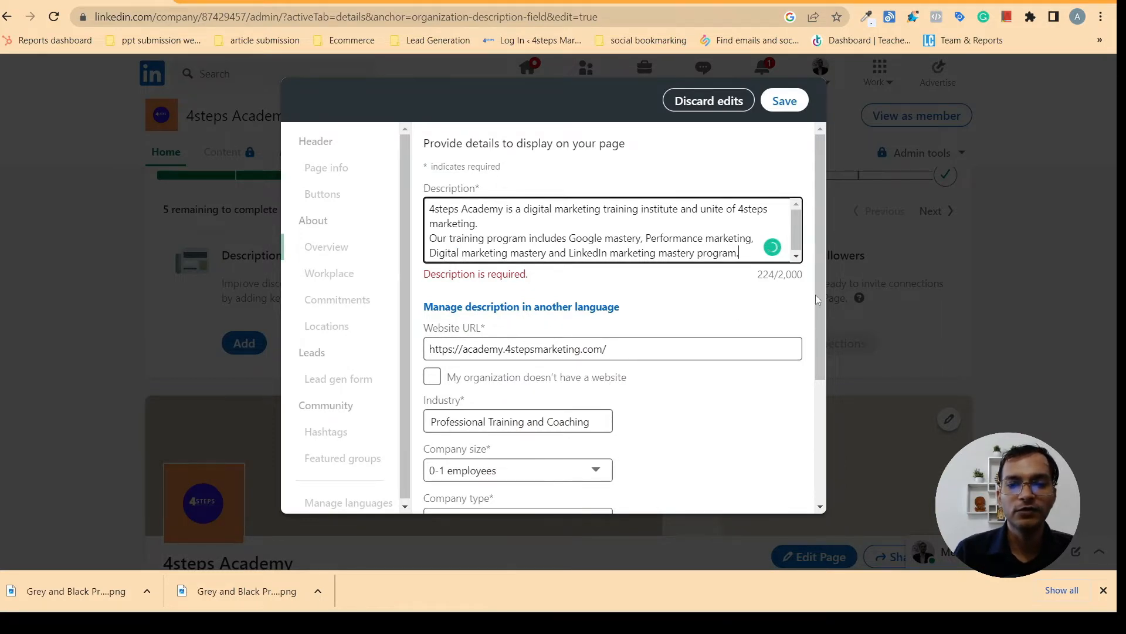
drag(824, 256, 807, 397)
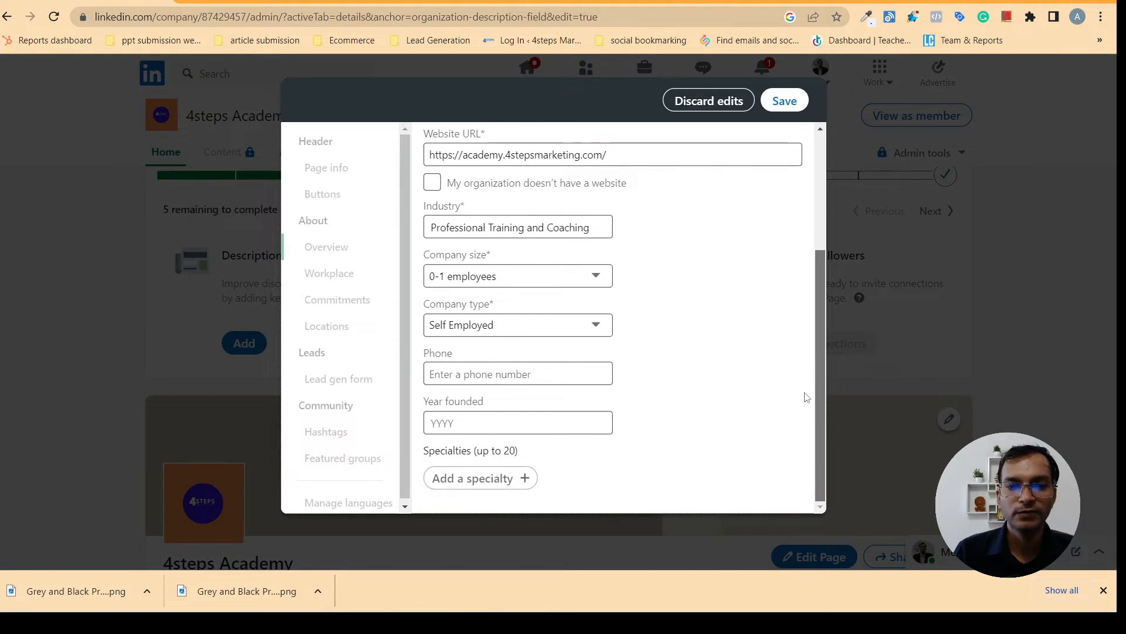
scroll(806, 399, up, 5)
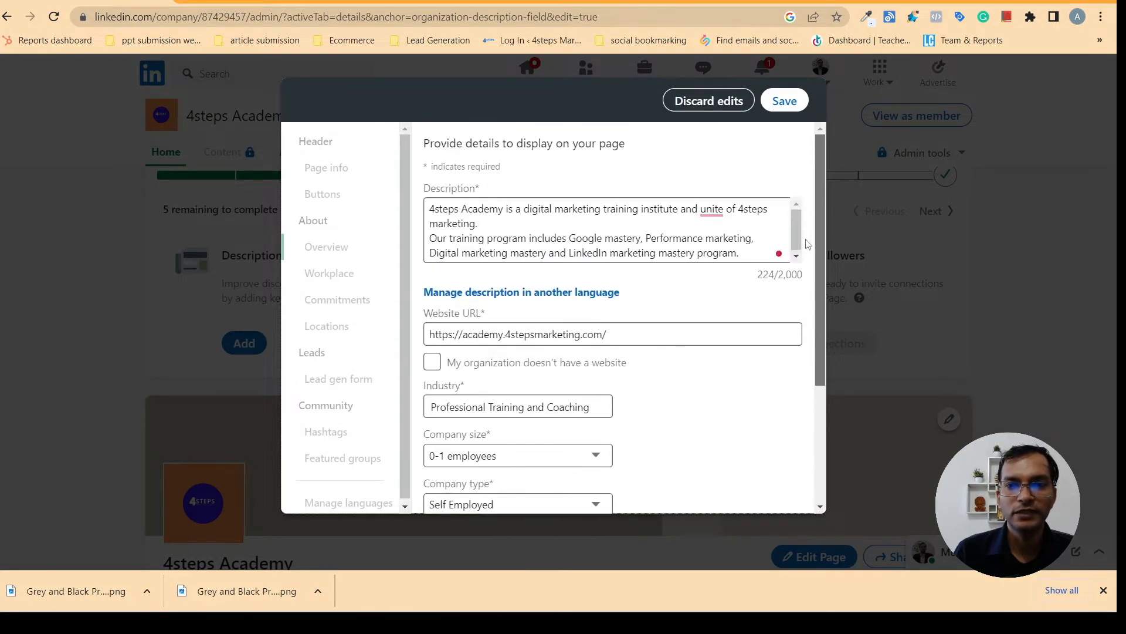
mouse_move(704, 212)
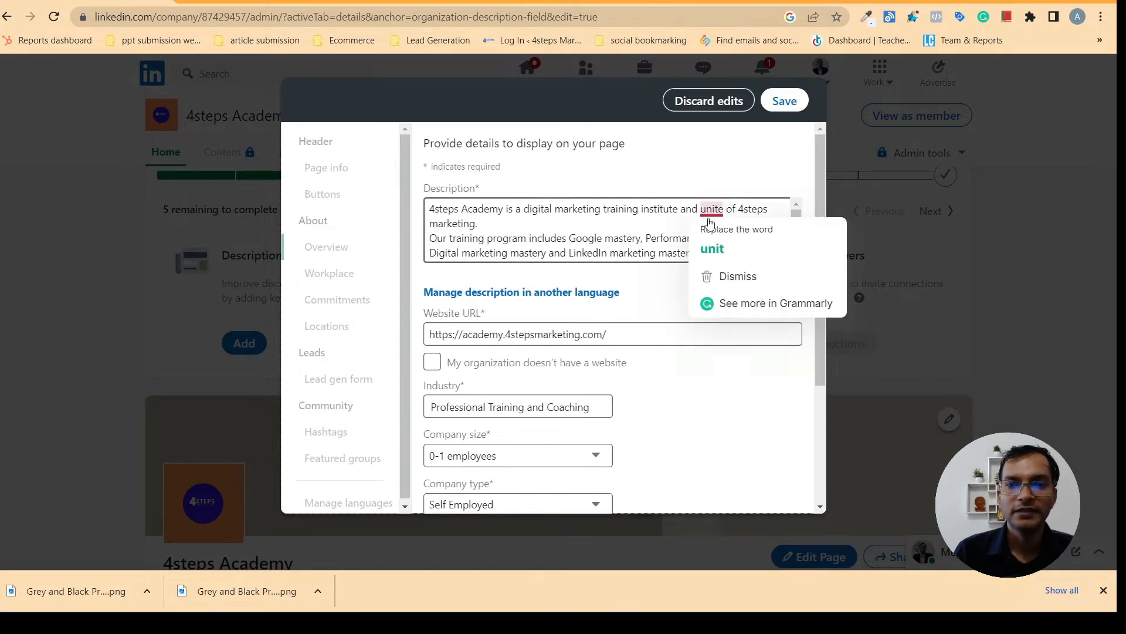
click(711, 247)
drag(823, 322, 830, 410)
click(463, 374)
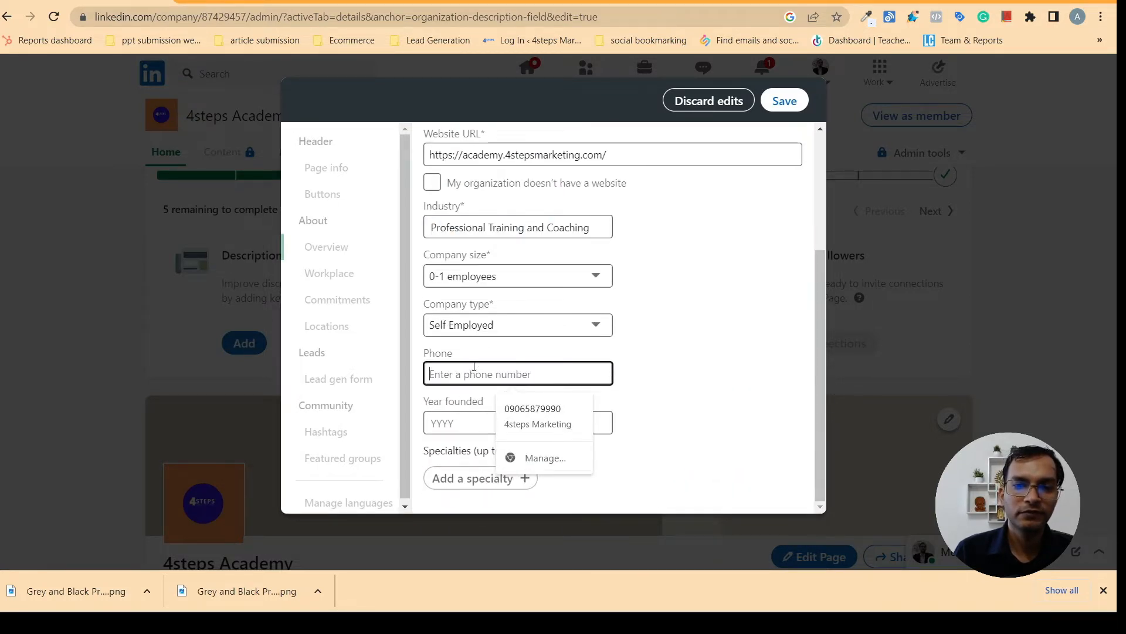
Autofill the page phone number and set the founding year to 2022
click(498, 415)
click(487, 417)
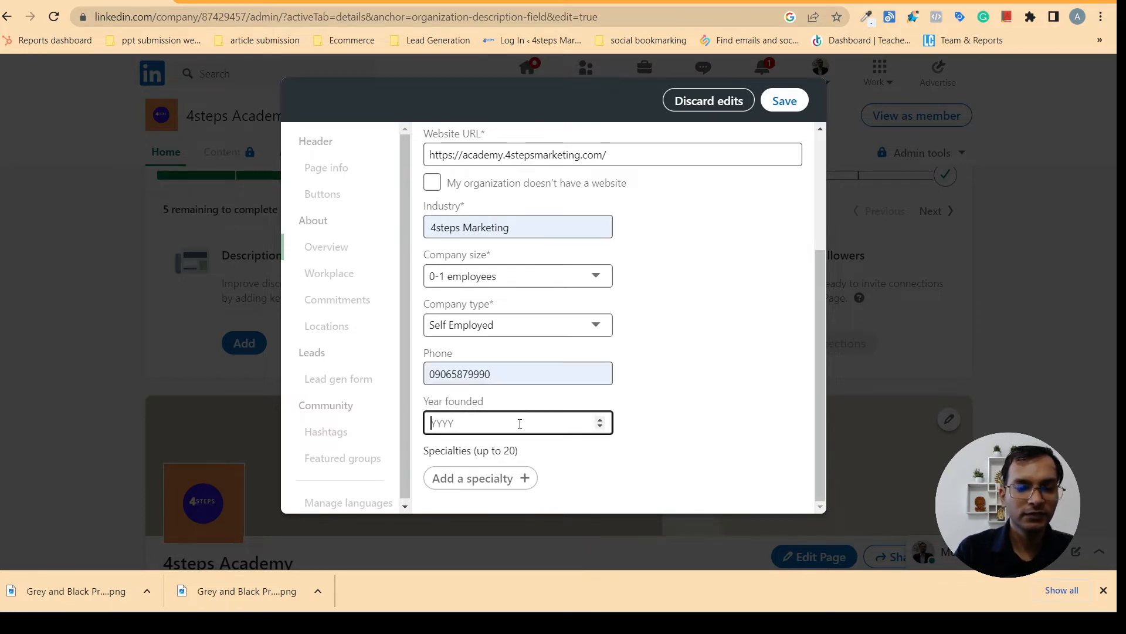
text(2022)
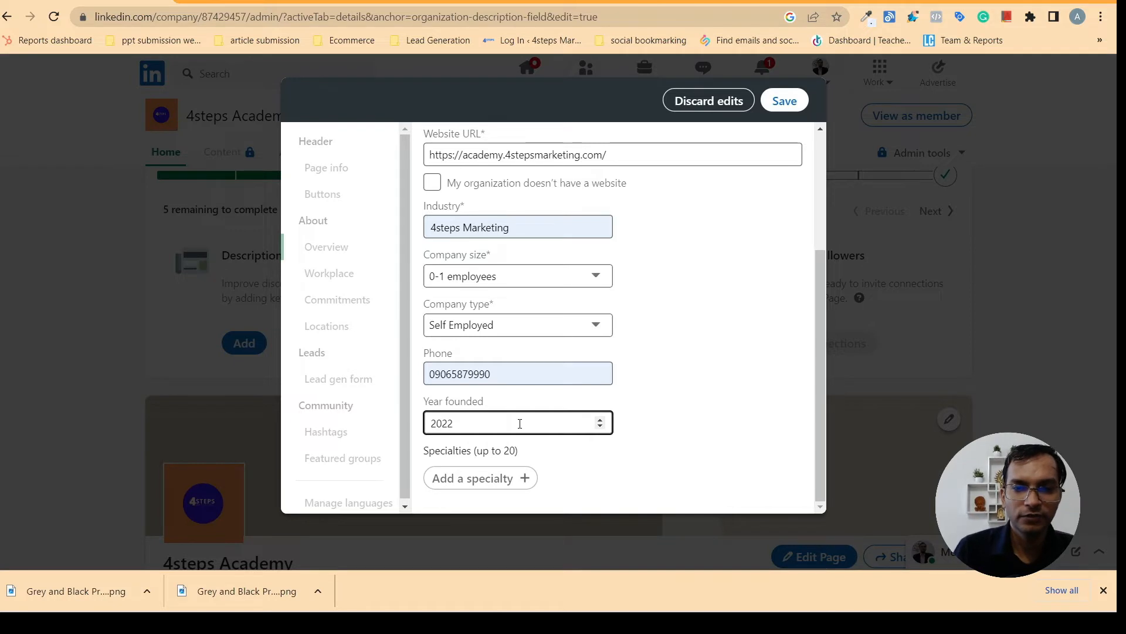
click(651, 441)
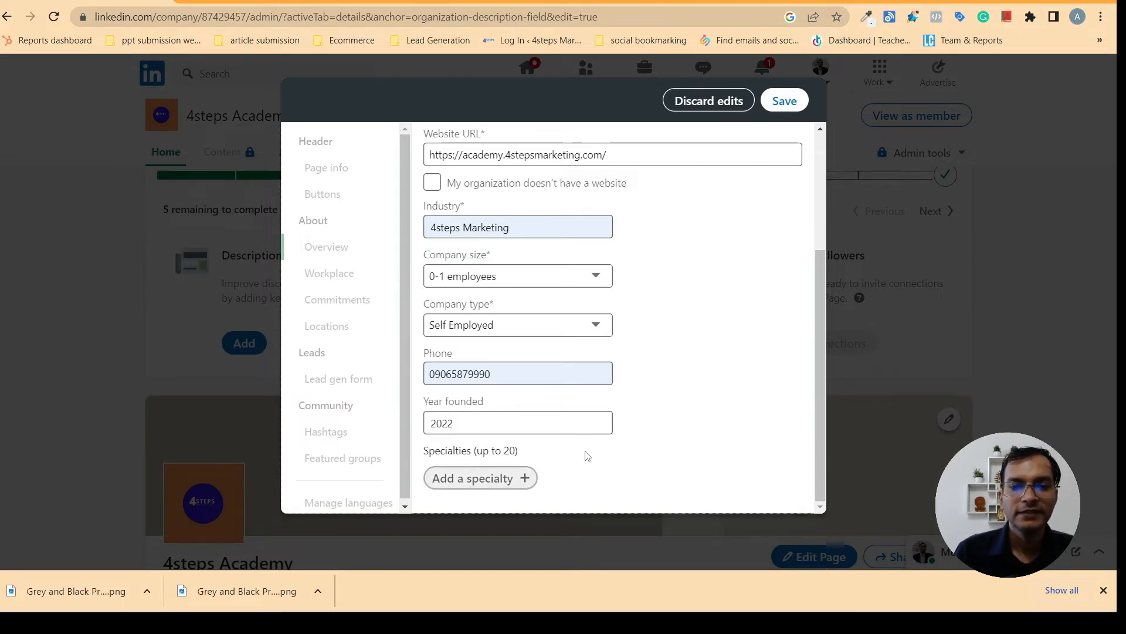
Add the specialties 'digital marketing', 'Google ads' and 'social media marketing'
click(522, 480)
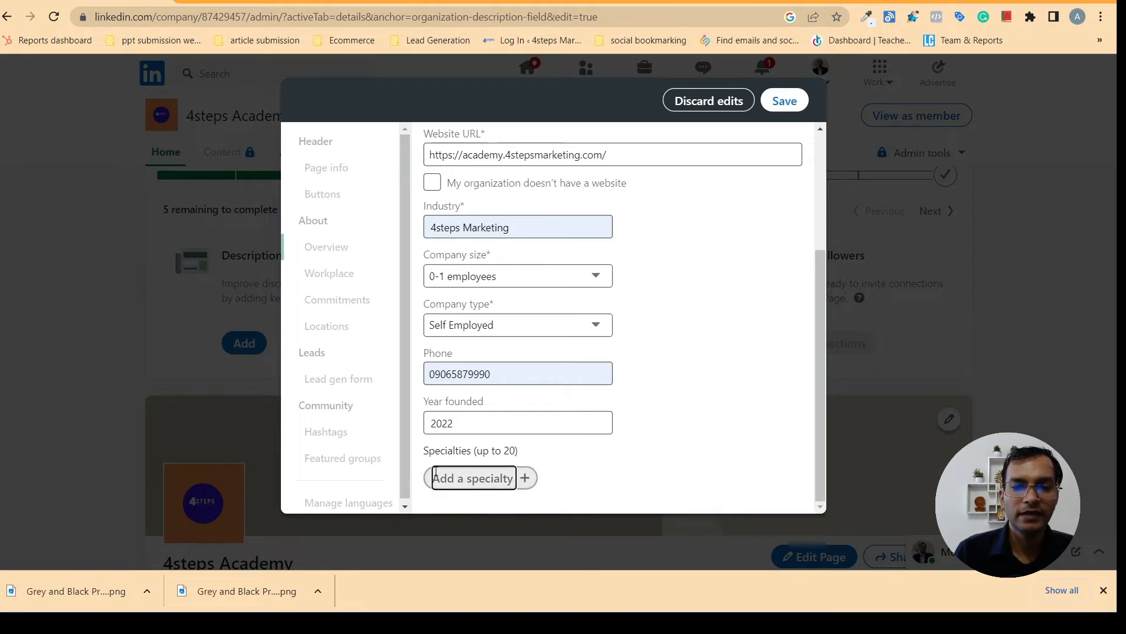
text(d)
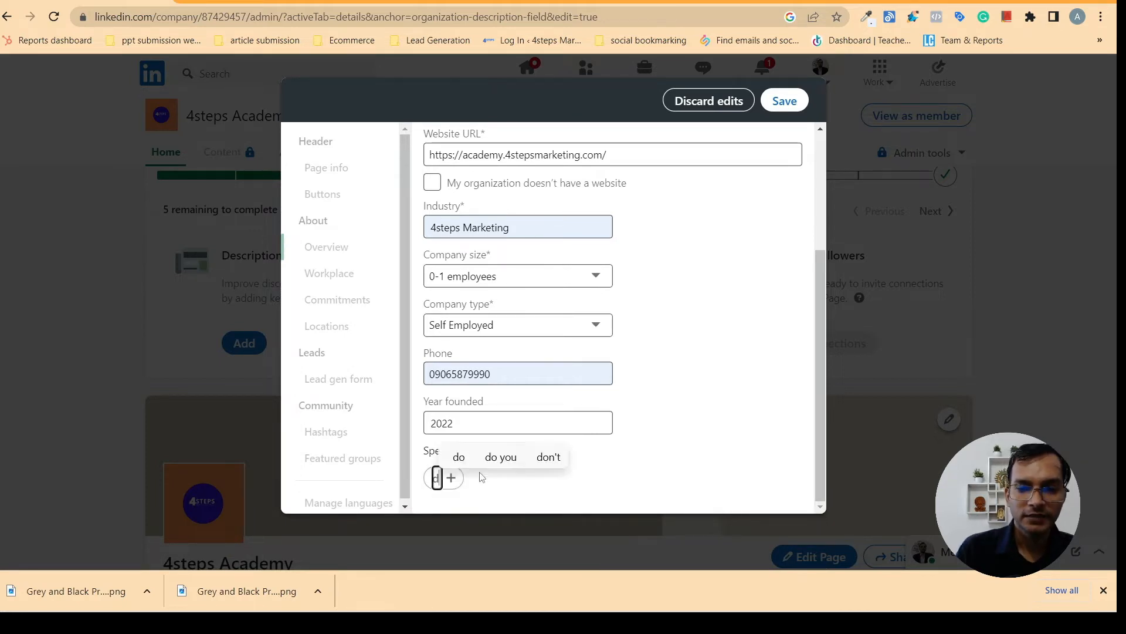
text(igi)
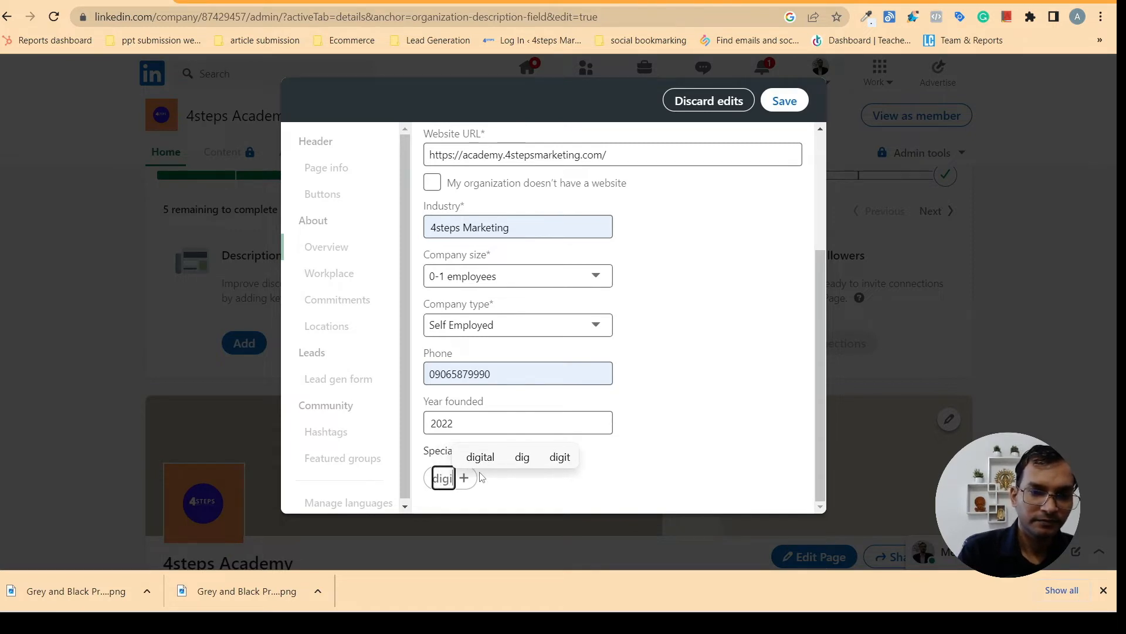
text(ta)
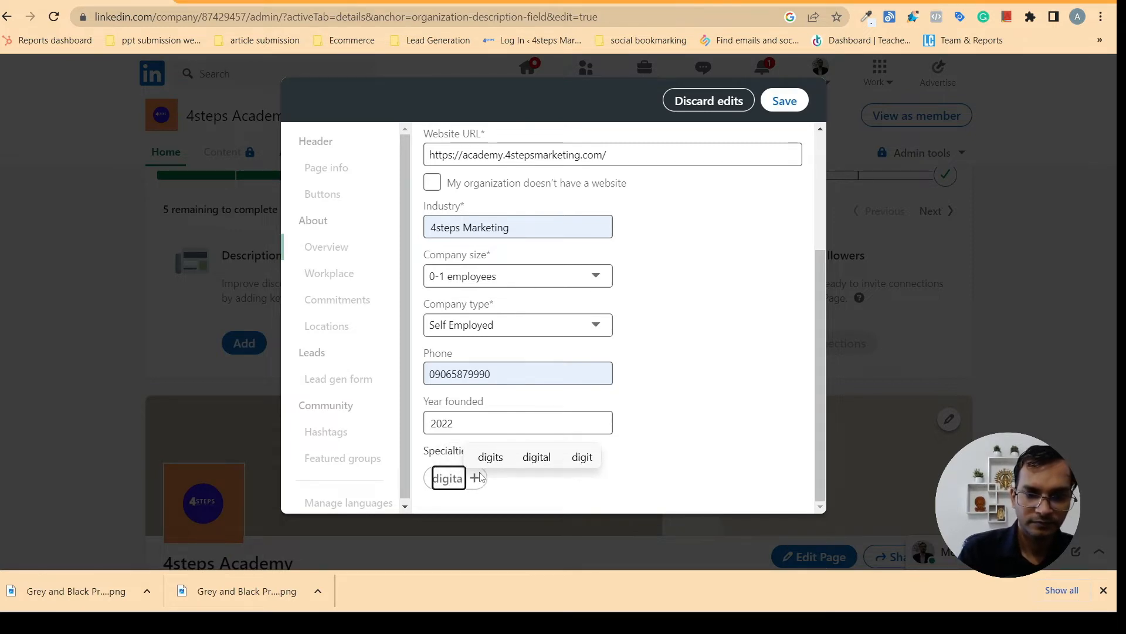
text(l)
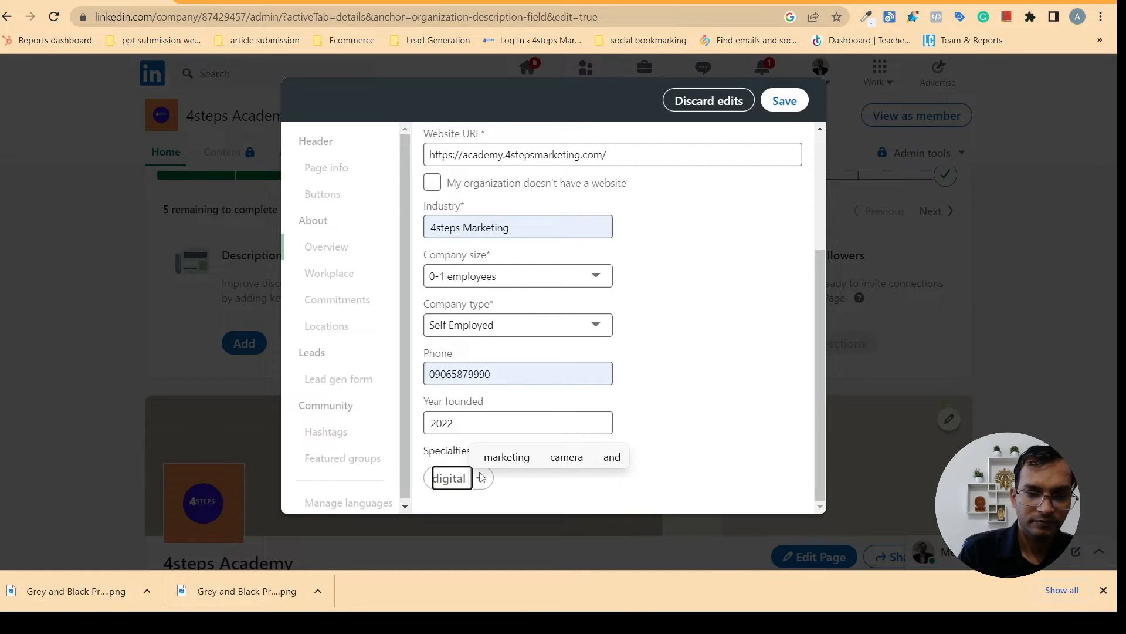
text( mark)
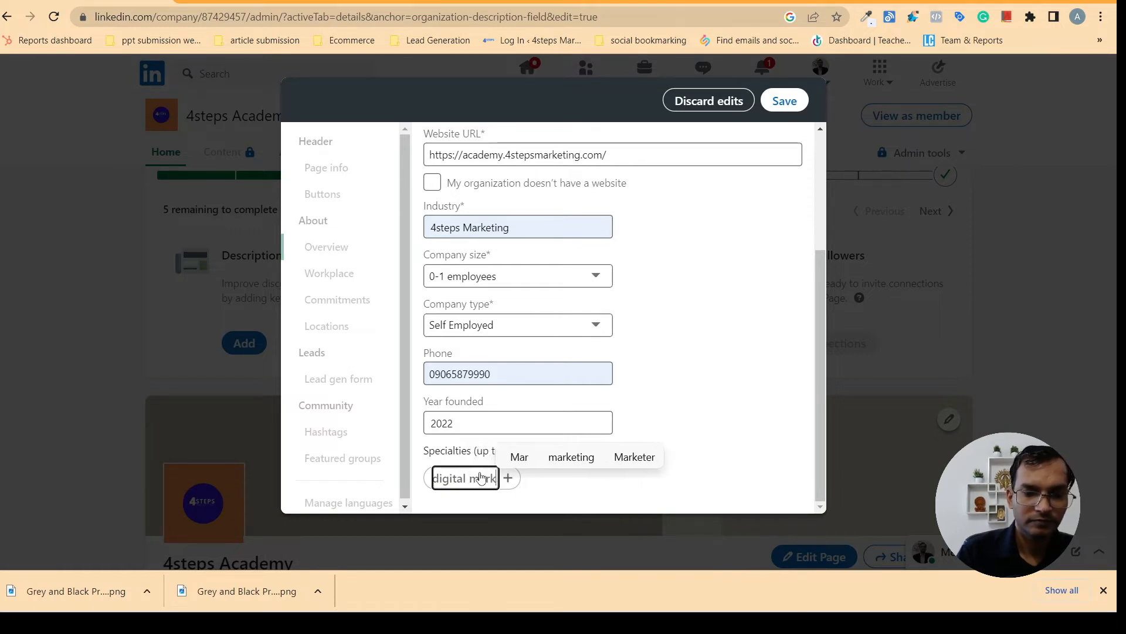
text(eting)
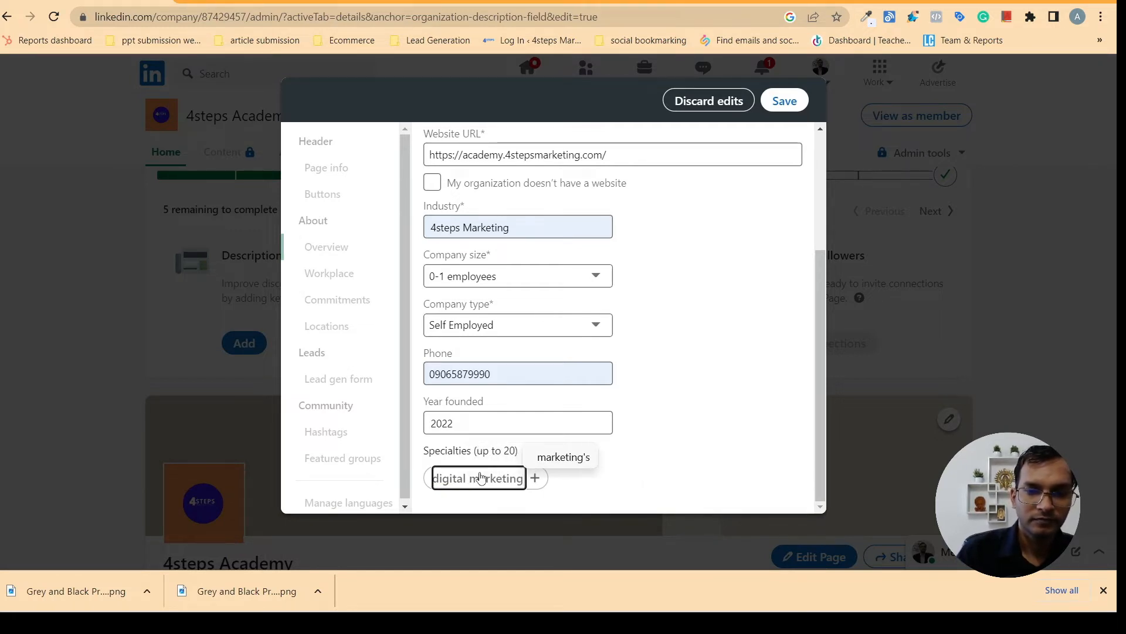
key(Return)
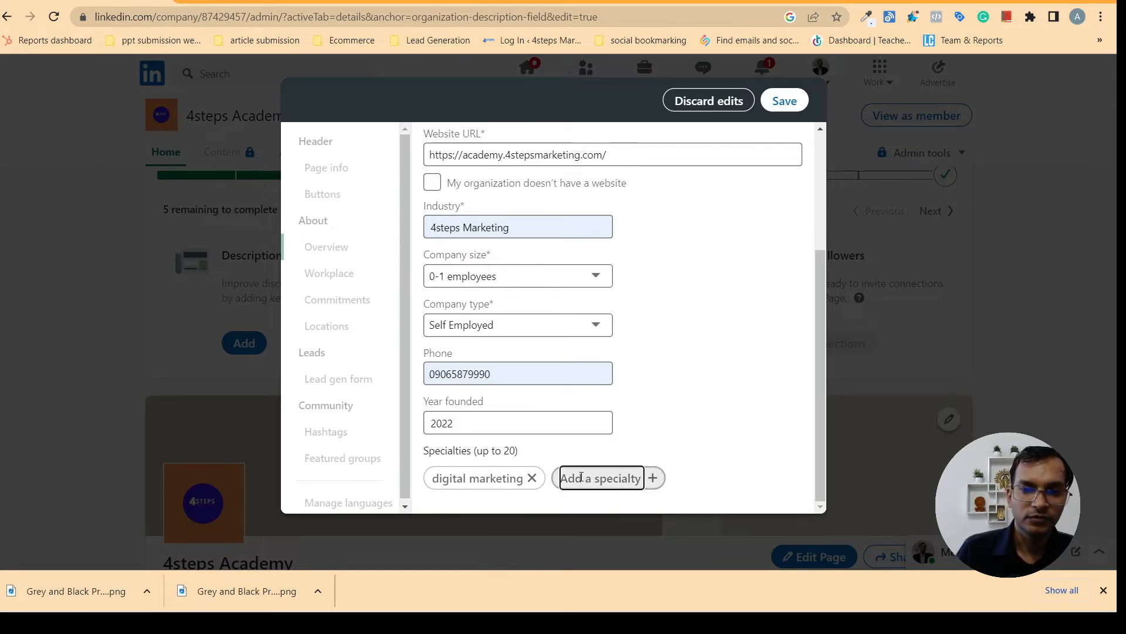
key(Caps_Lock)
text(G)
key(Caps_Lock)
text(oo)
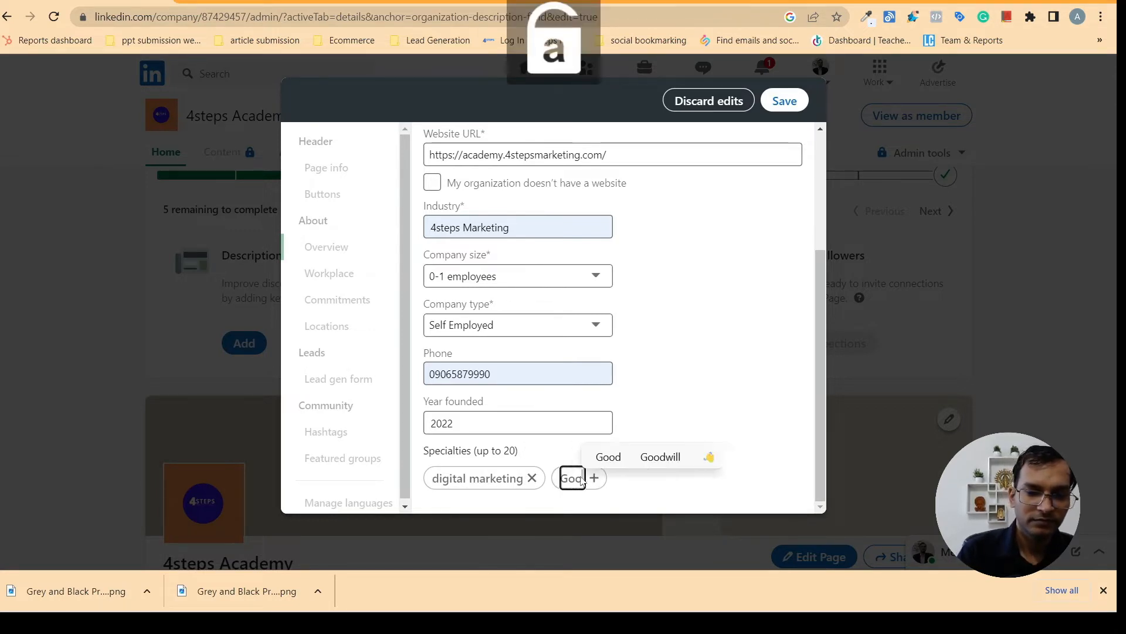
text(gle a)
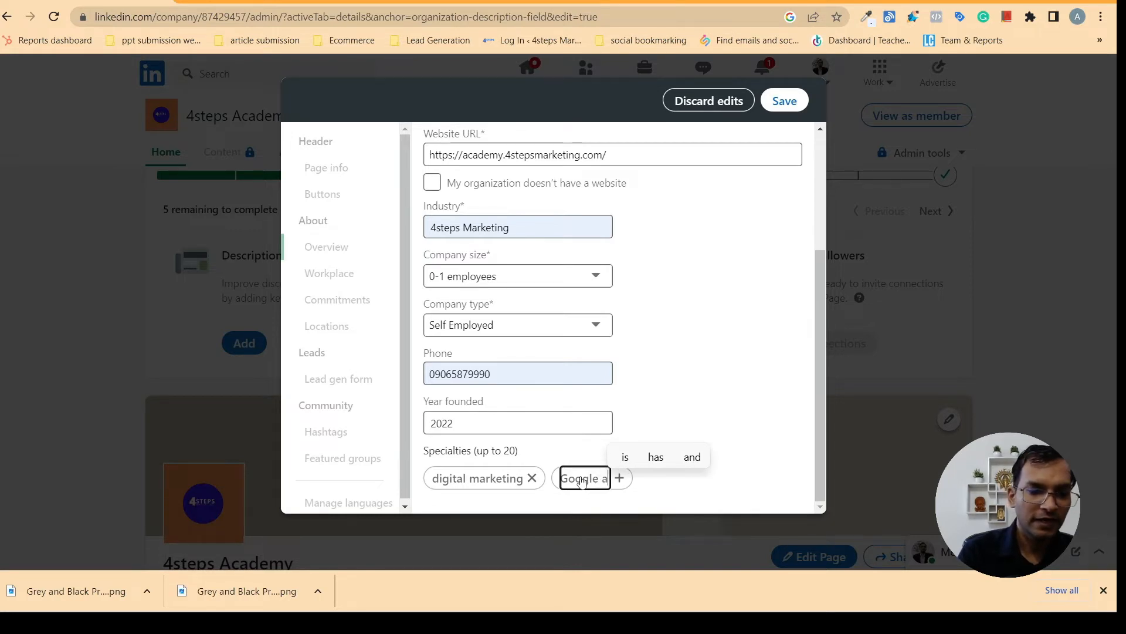
text(ds)
key(Return)
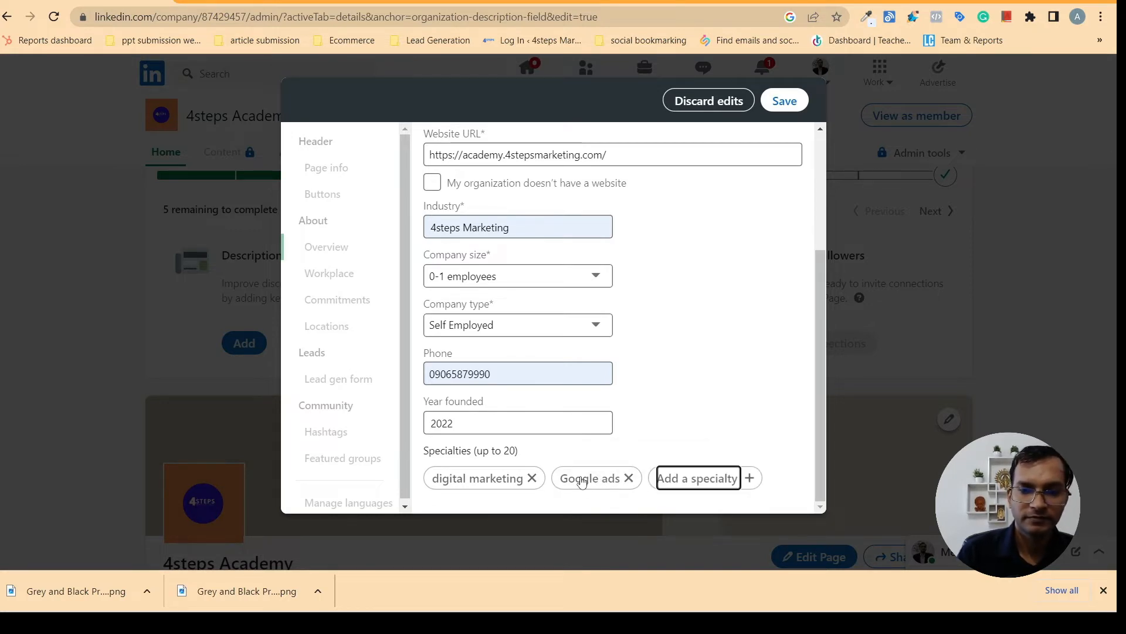
text(social)
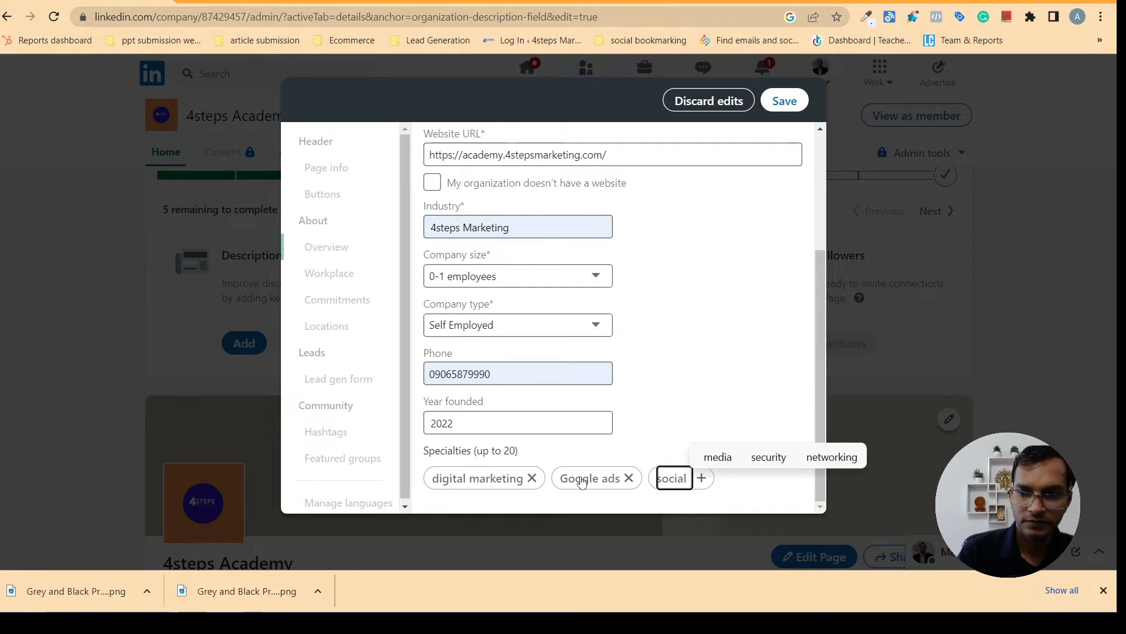
text( media)
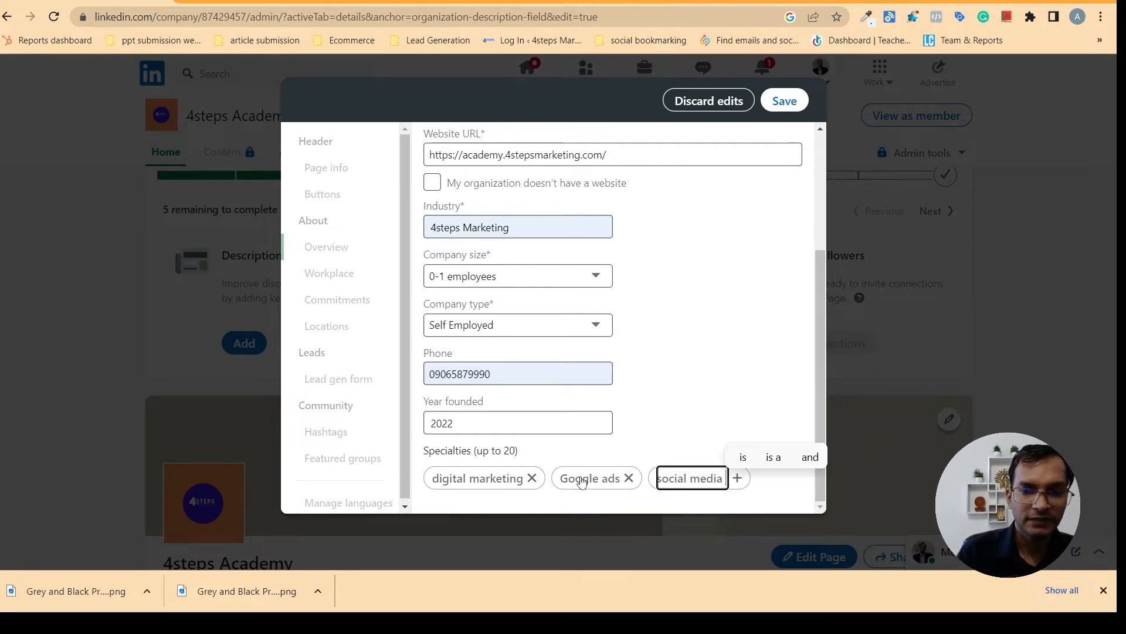
text( marketing)
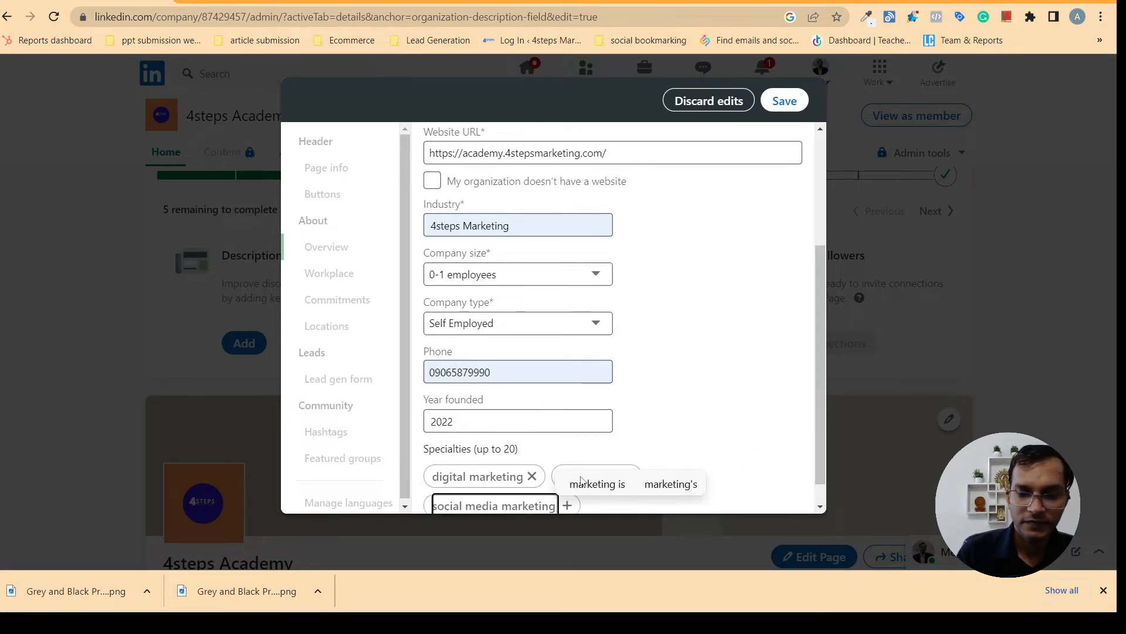
key(Return)
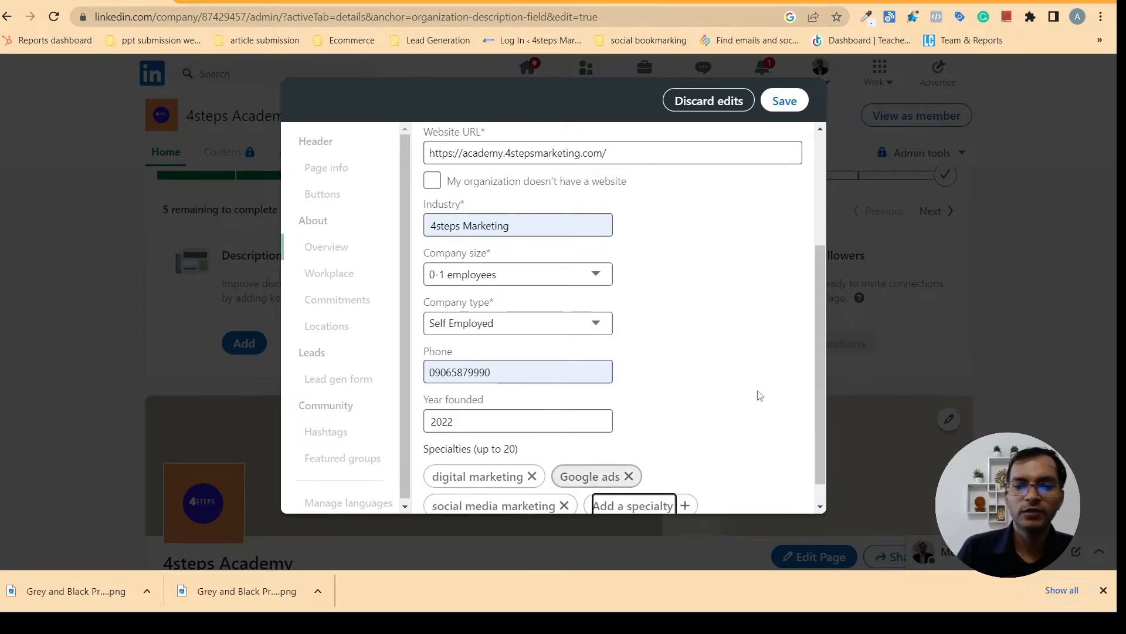
Save the overview edits, close the editor and decline sharing them in a post
click(821, 508)
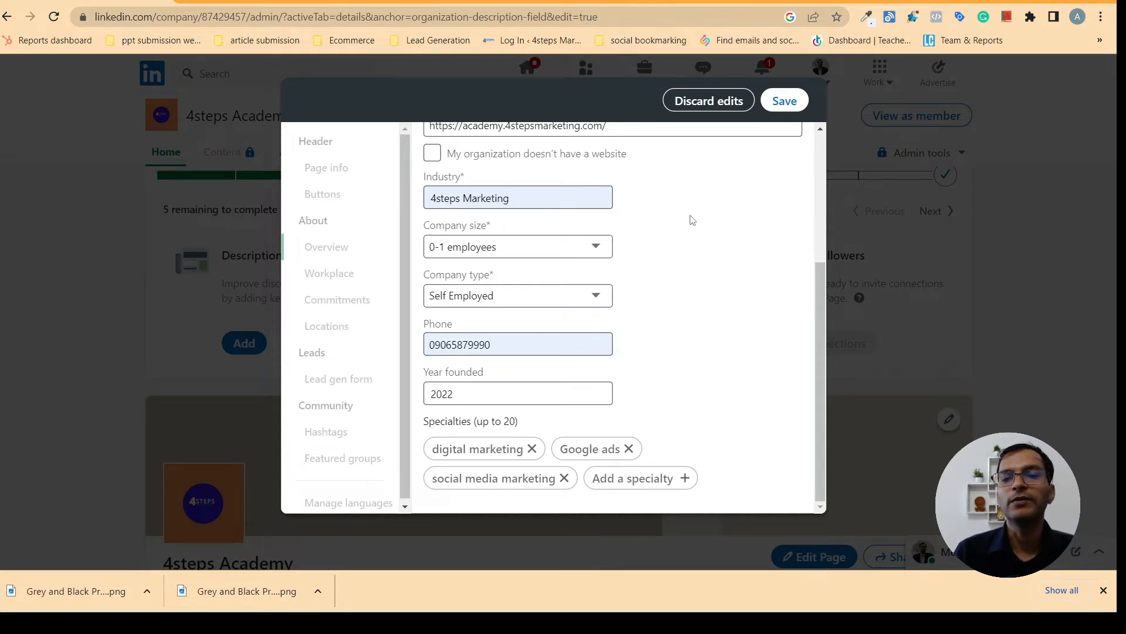
click(785, 101)
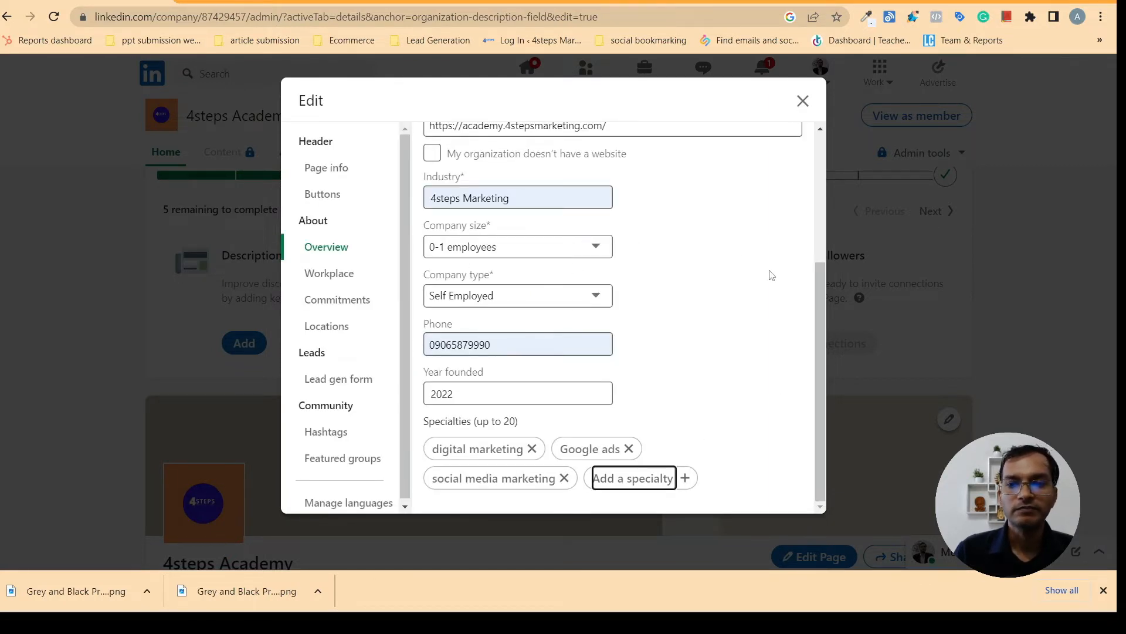
click(803, 101)
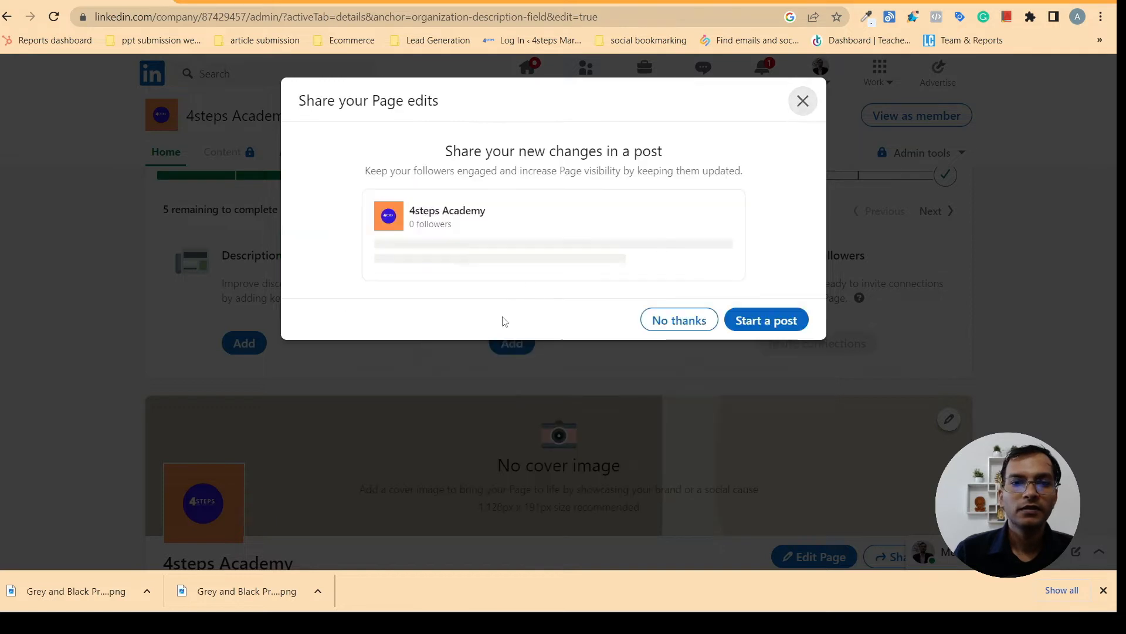
click(688, 329)
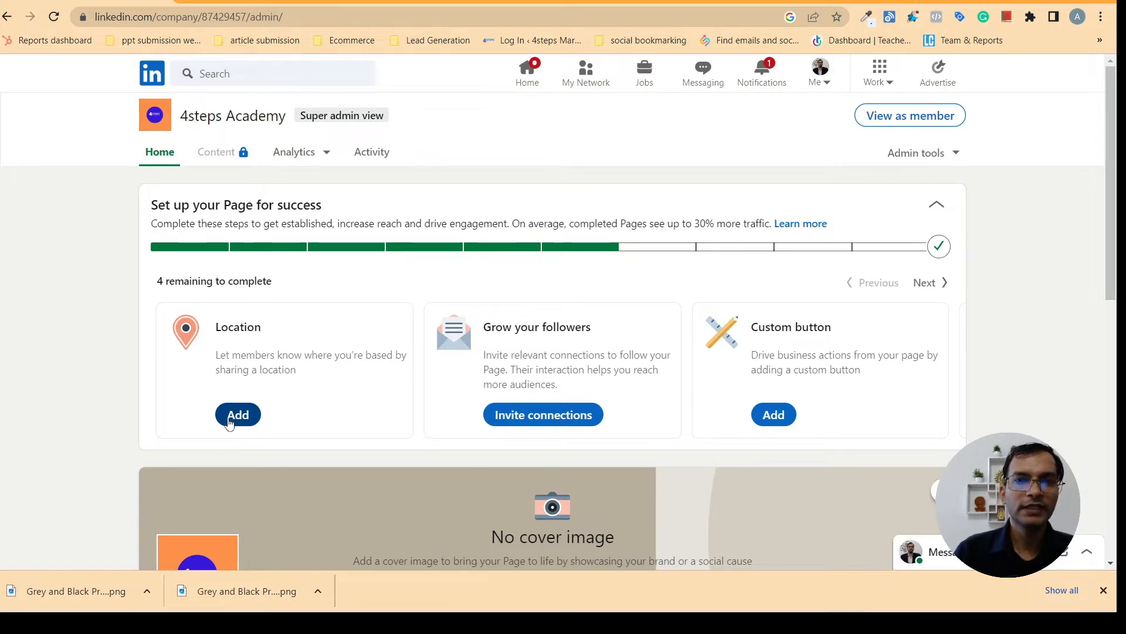
click(229, 423)
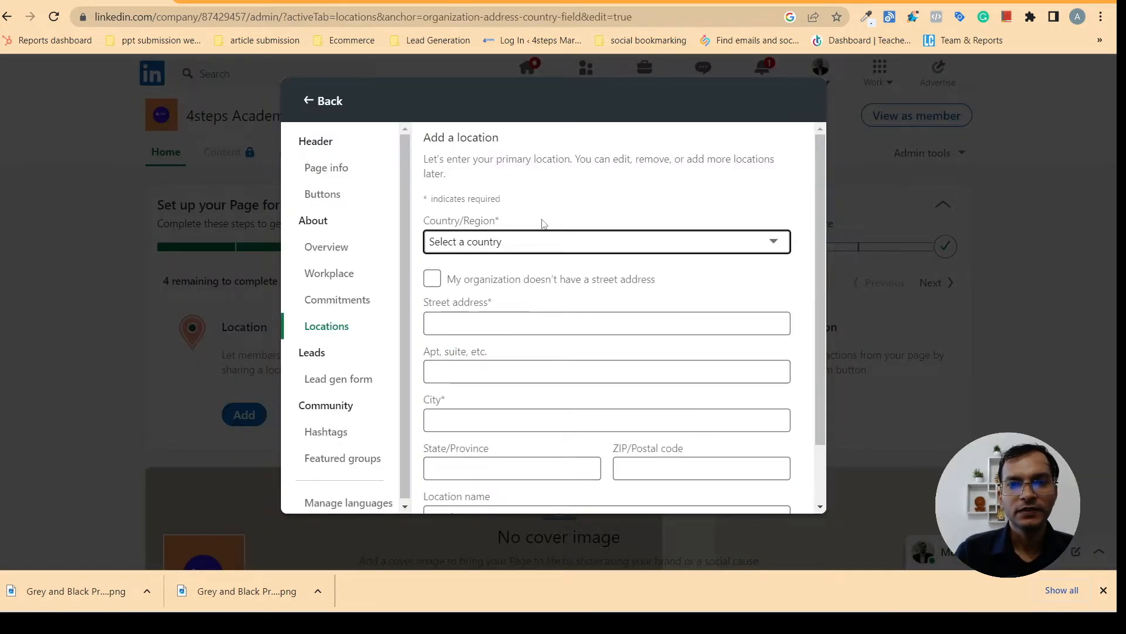
Set the location to India with an autofilled address, marked as having no street address
click(544, 238)
click(463, 277)
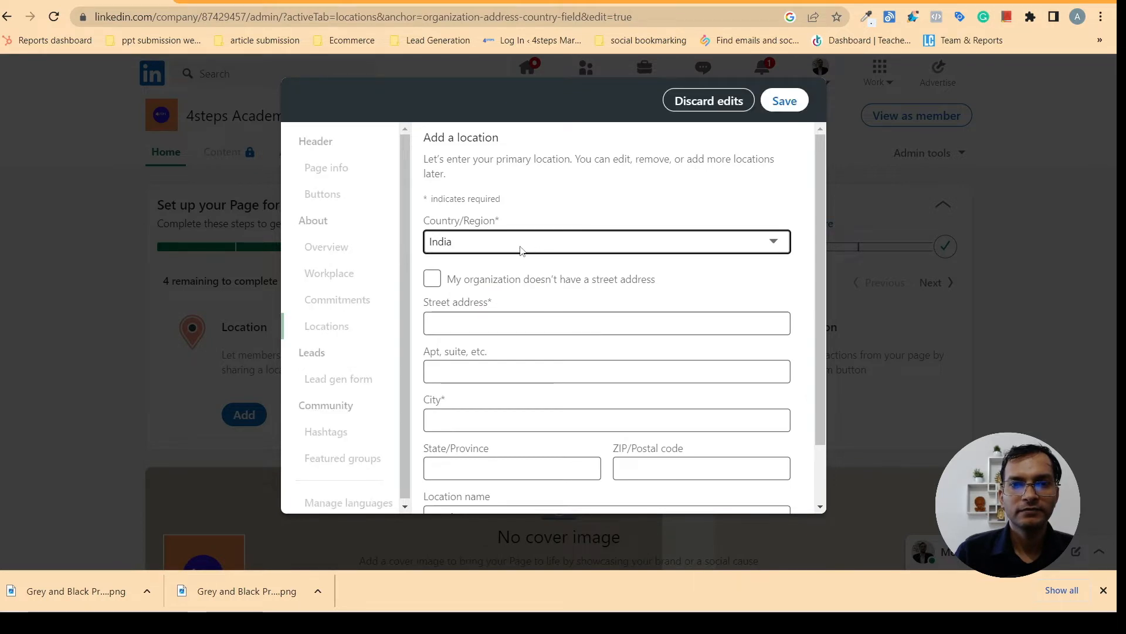
click(466, 332)
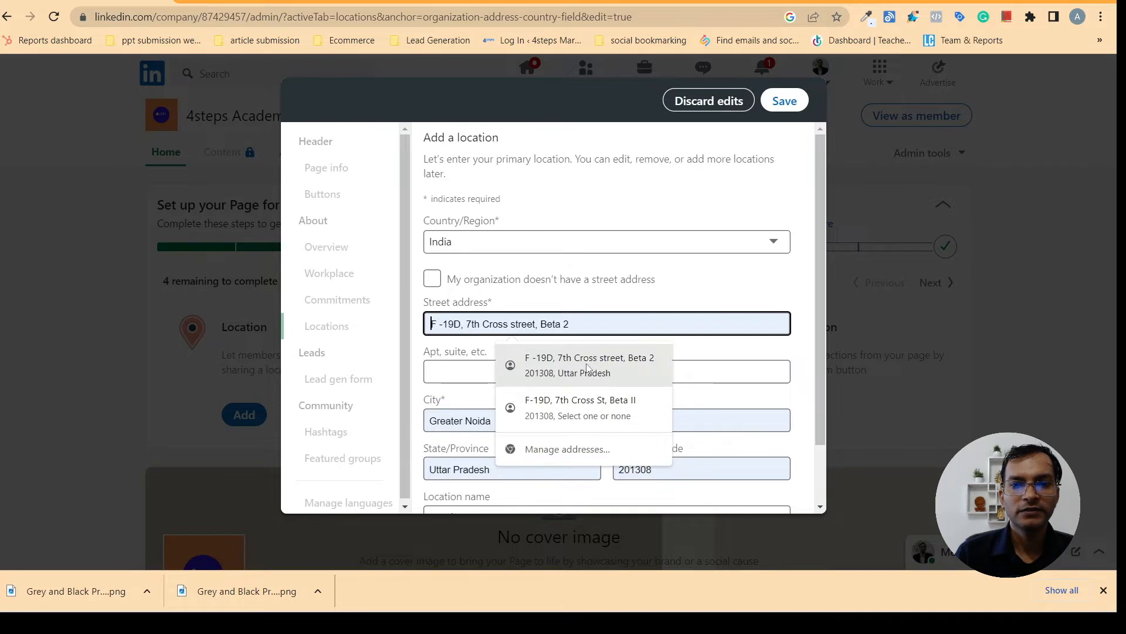
click(557, 359)
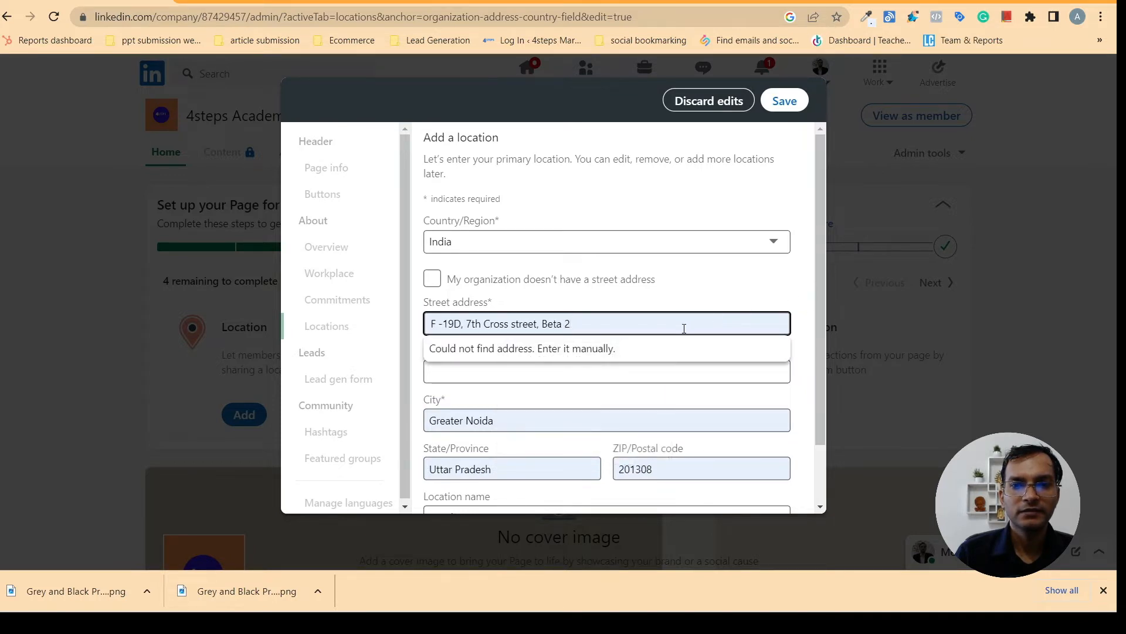
click(762, 288)
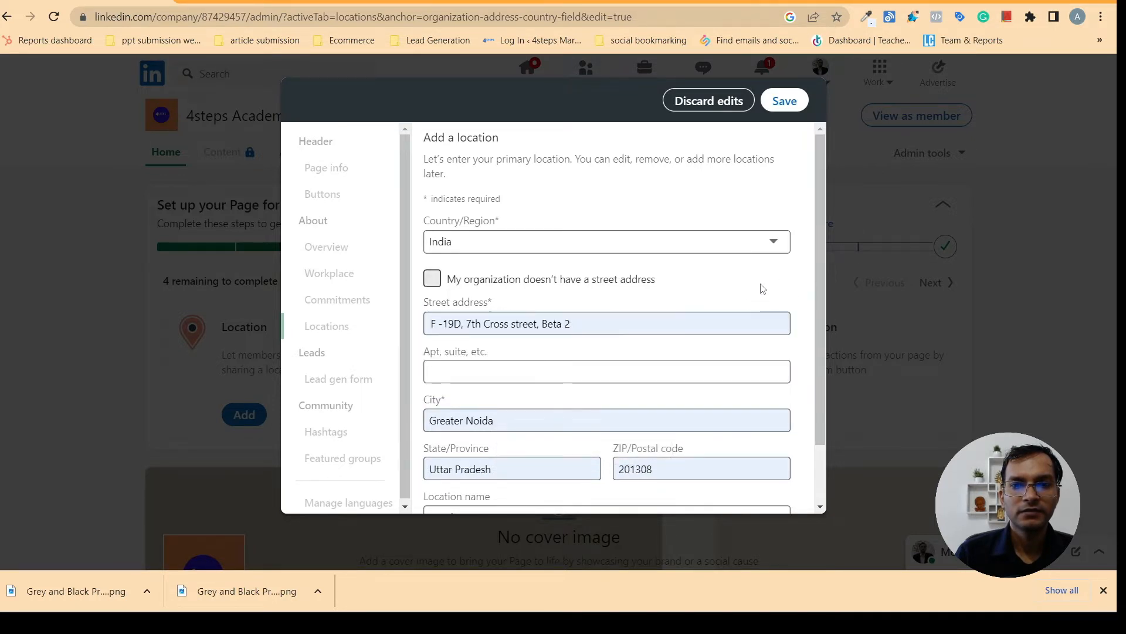
click(786, 277)
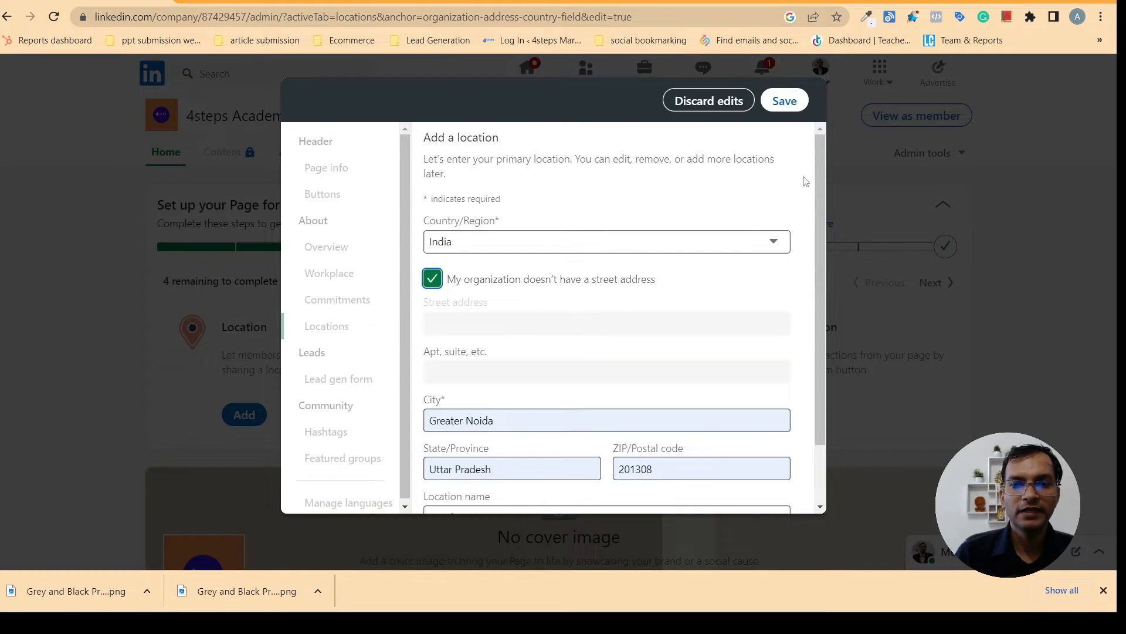
Attempt to save the India location, then go back and close the page editor
scroll(818, 342, down, 2)
scroll(819, 342, up, 2)
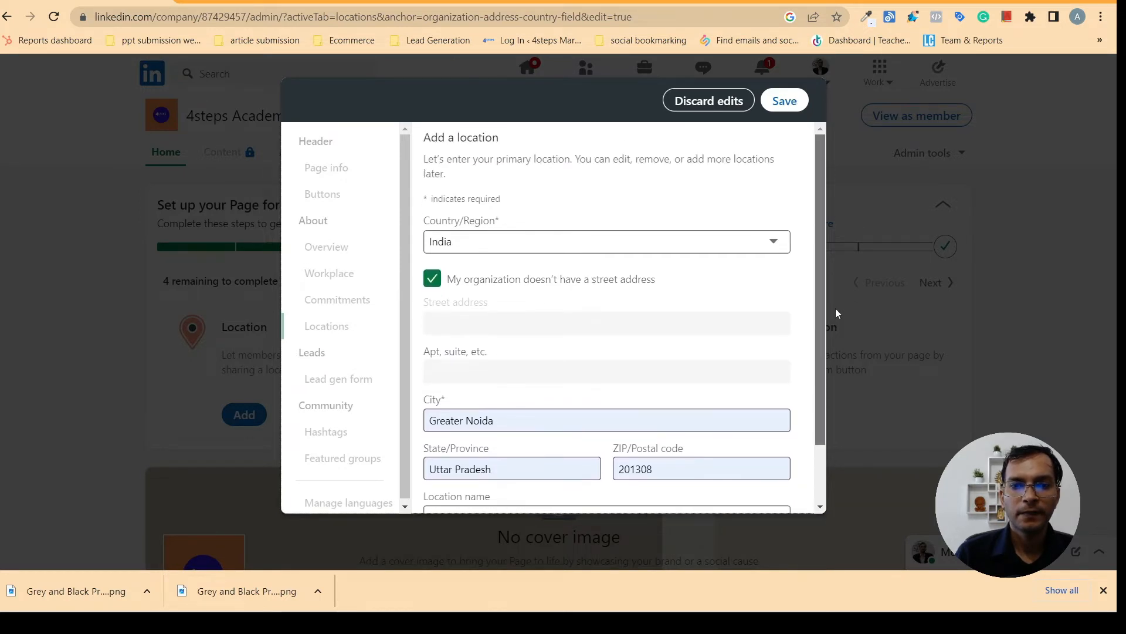
click(801, 109)
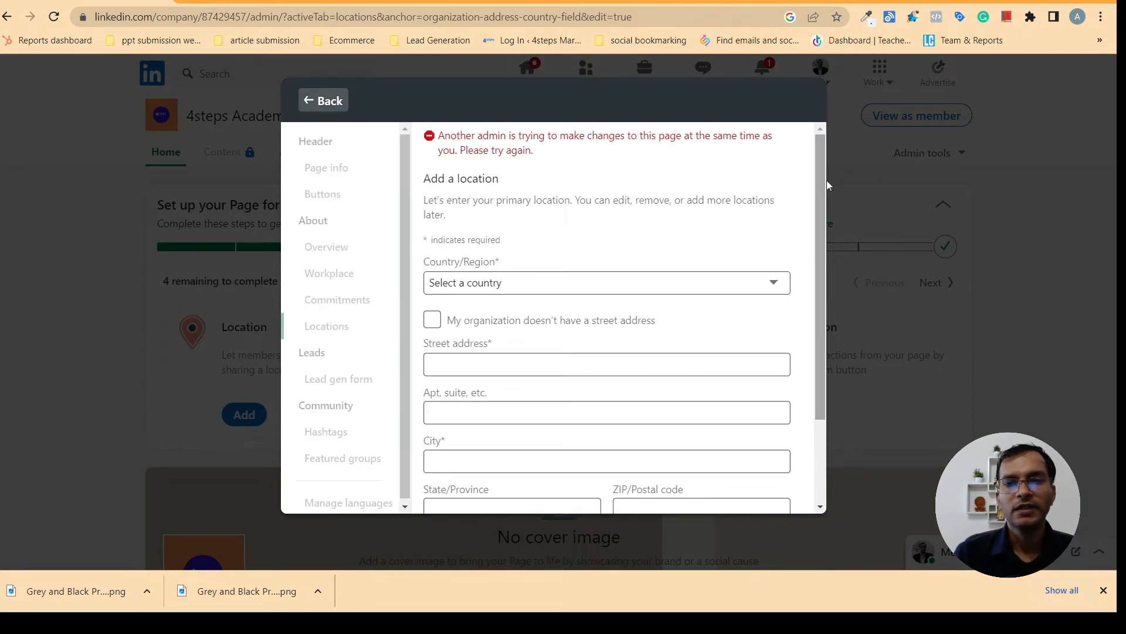
click(328, 101)
click(803, 101)
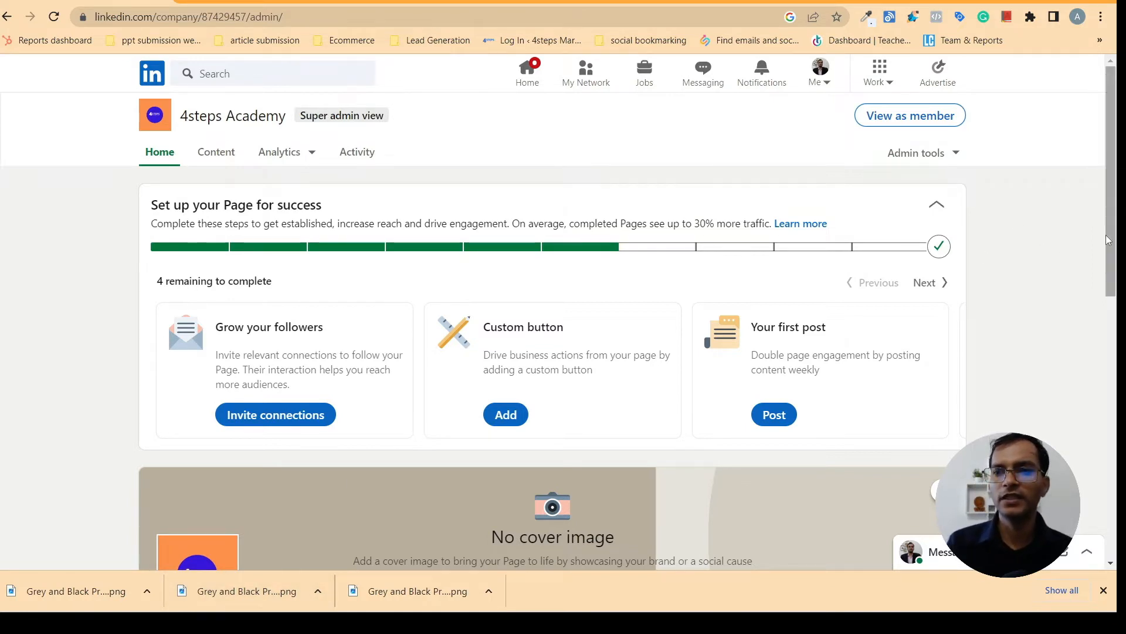
Upload the Grey and Black 4STEPS ACADEMY banner from Downloads into the cover image editor
drag(1117, 245, 1115, 313)
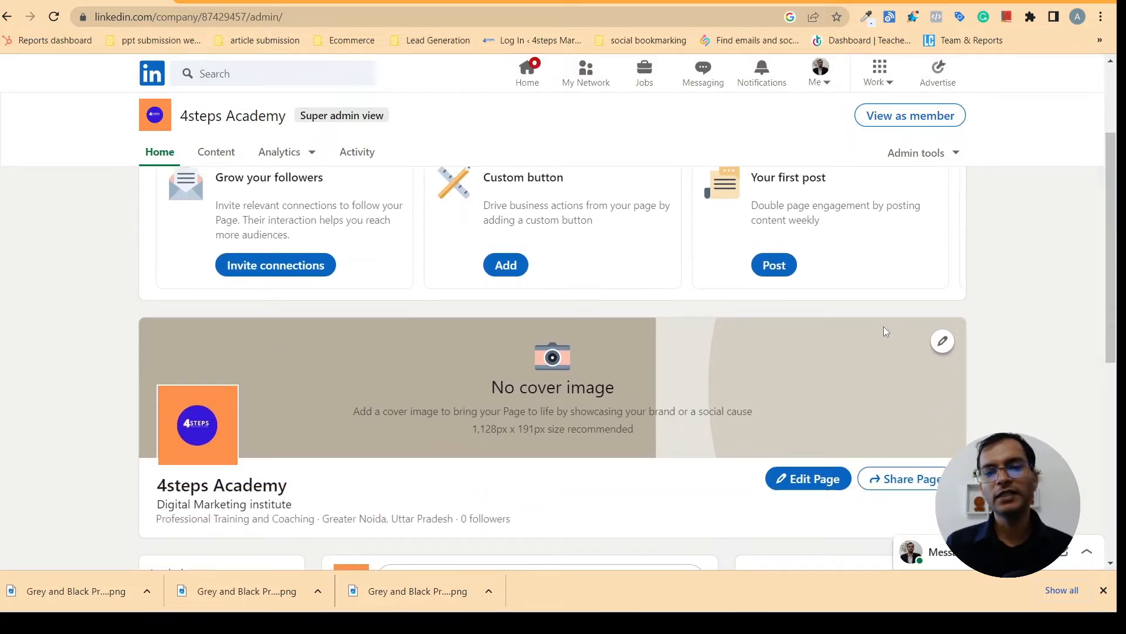
click(940, 342)
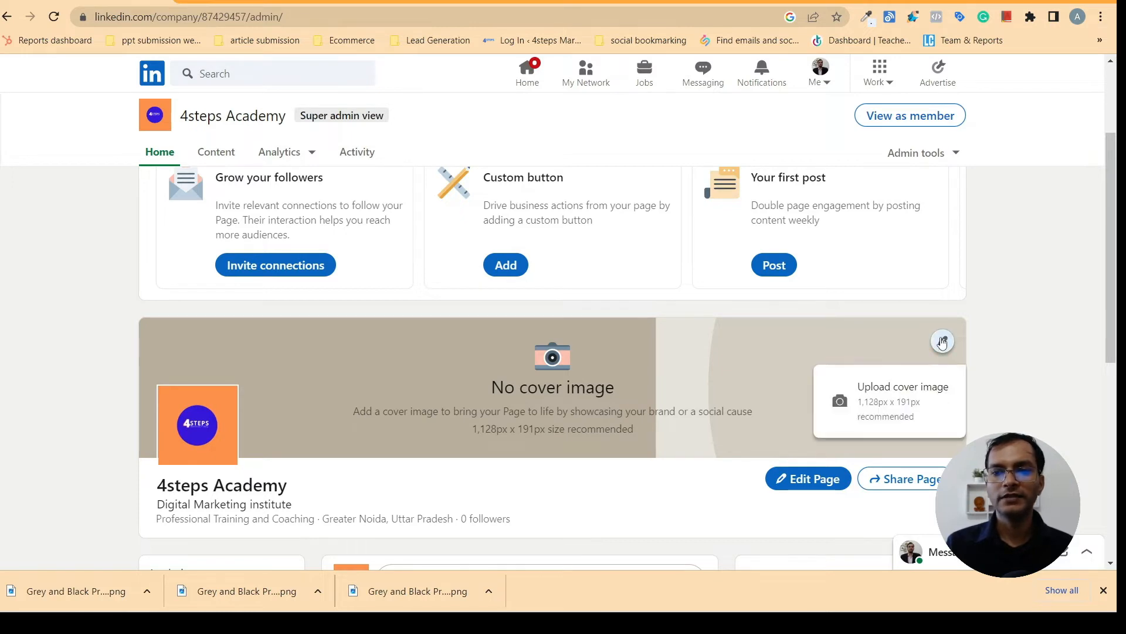
click(893, 390)
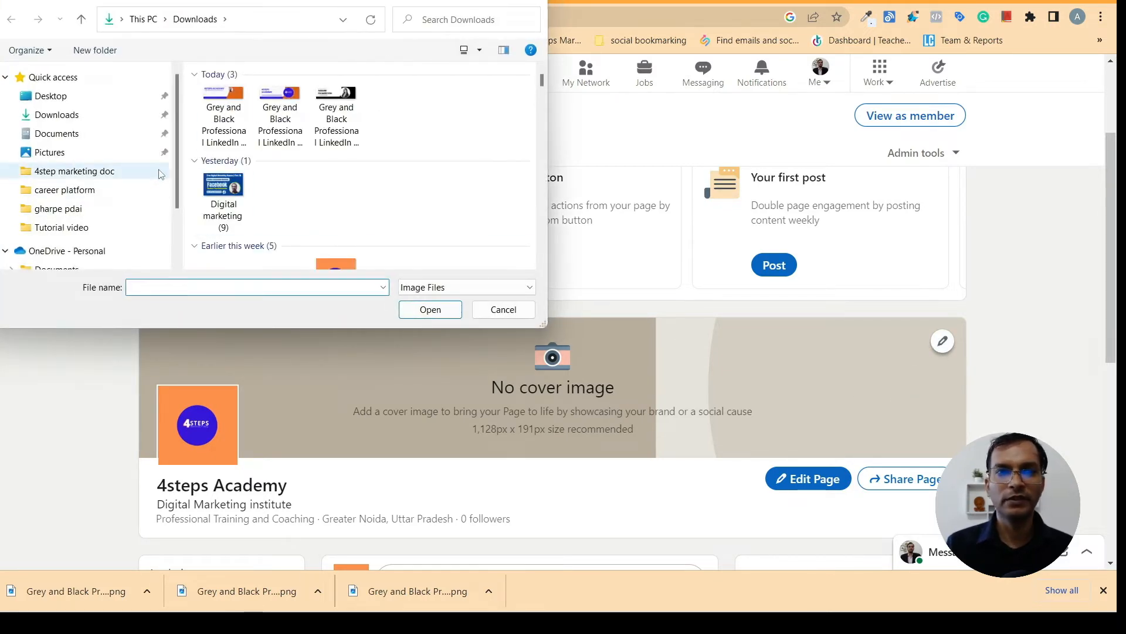
click(223, 117)
click(430, 309)
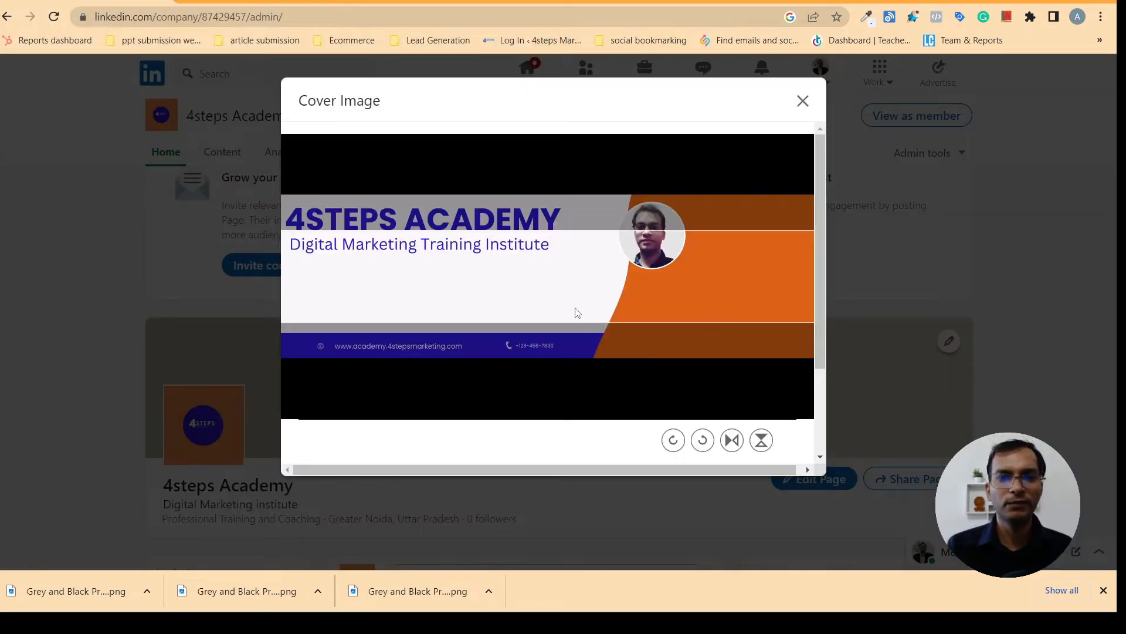
Shift the banner lower in the crop frame and apply it as the cover image
drag(595, 273, 616, 308)
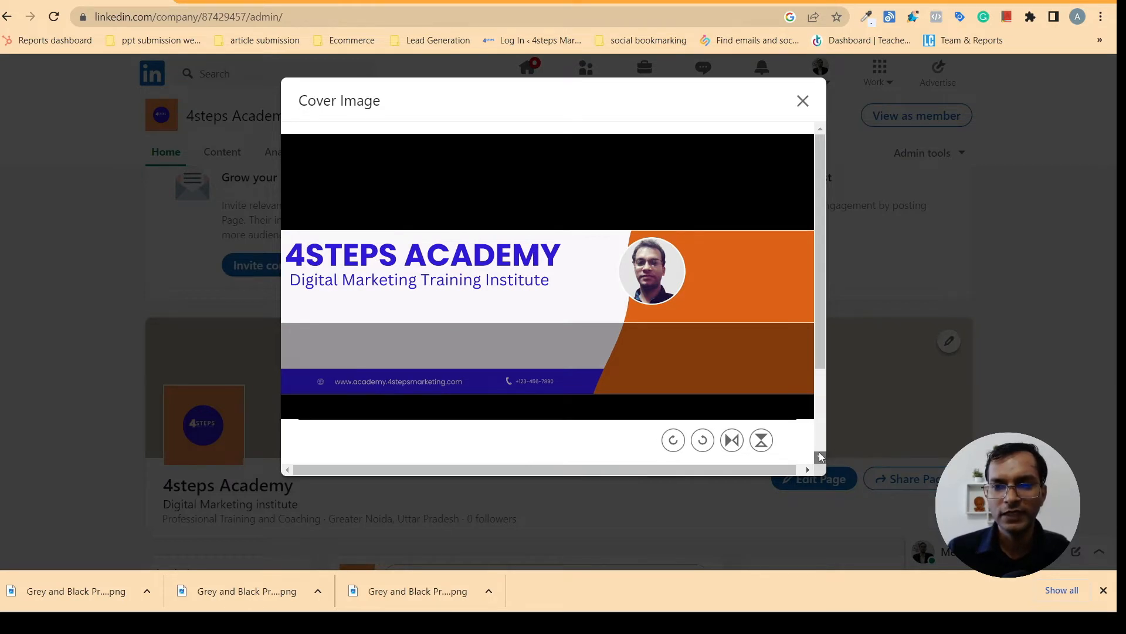
scroll(820, 456, down, 3)
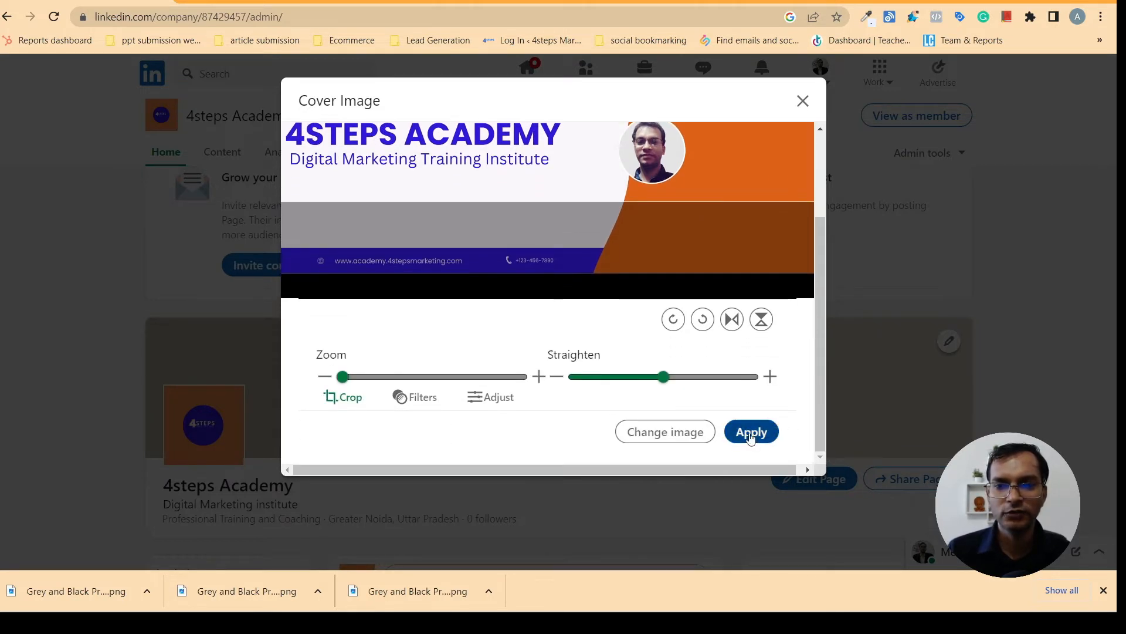
click(751, 434)
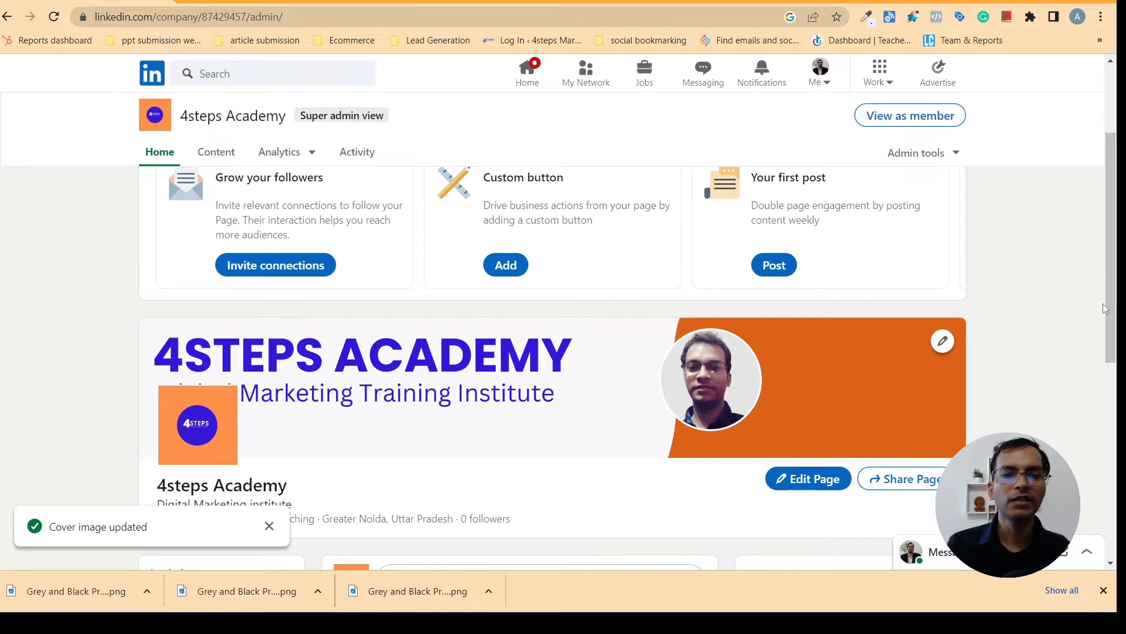
drag(1109, 301, 1117, 186)
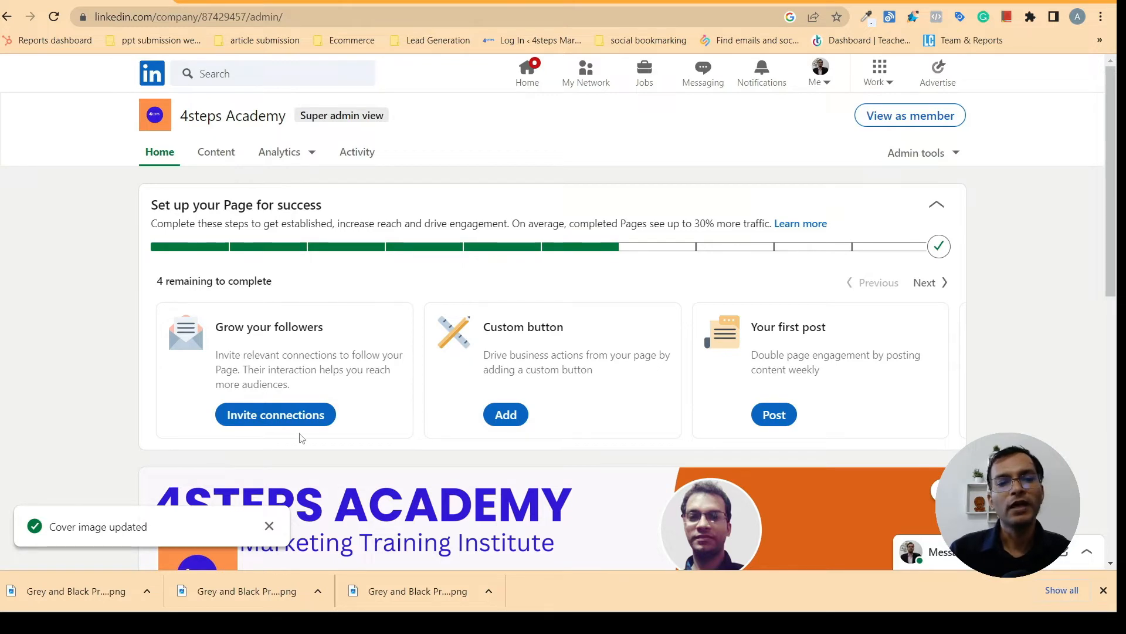
Open Invite connections, tick two connections, then close and discard without sending invitations
click(281, 419)
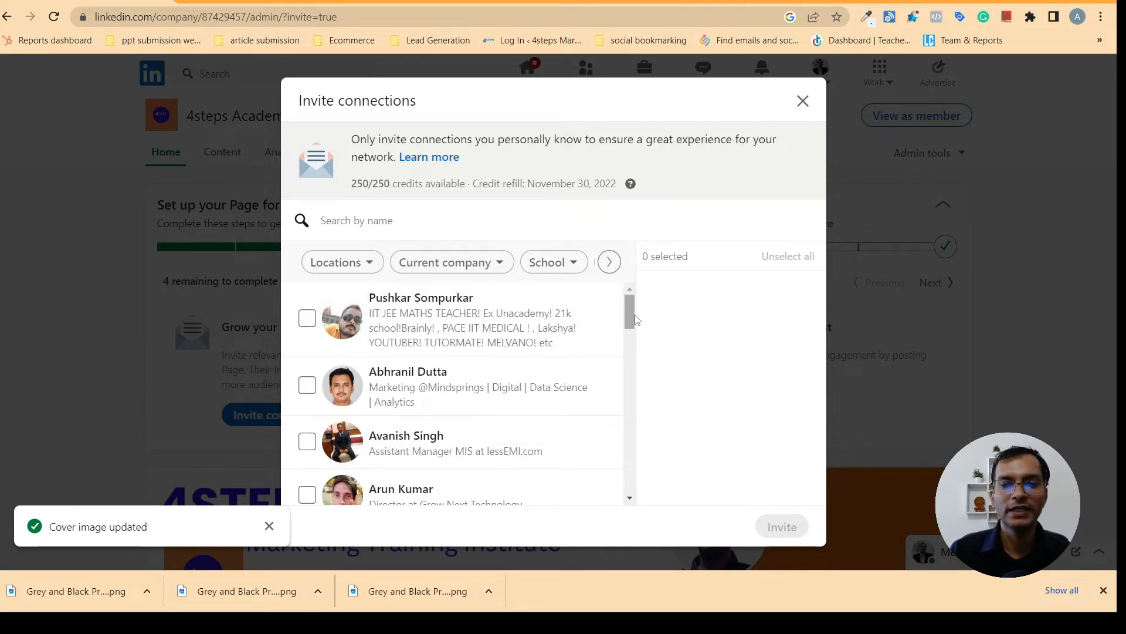
drag(631, 314, 640, 458)
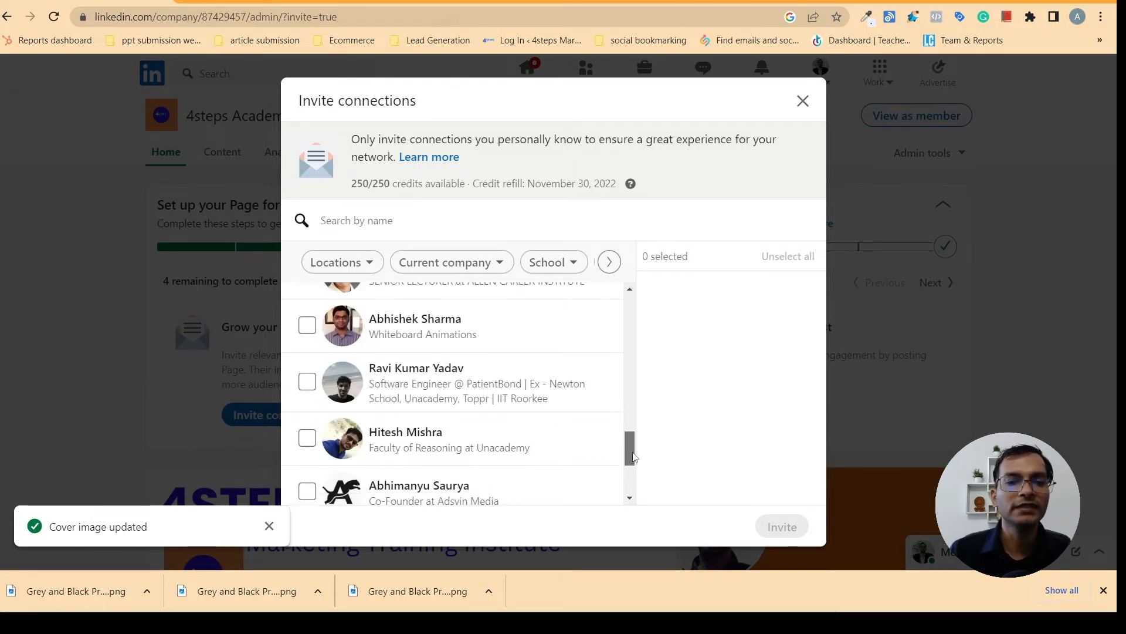
click(316, 439)
click(352, 389)
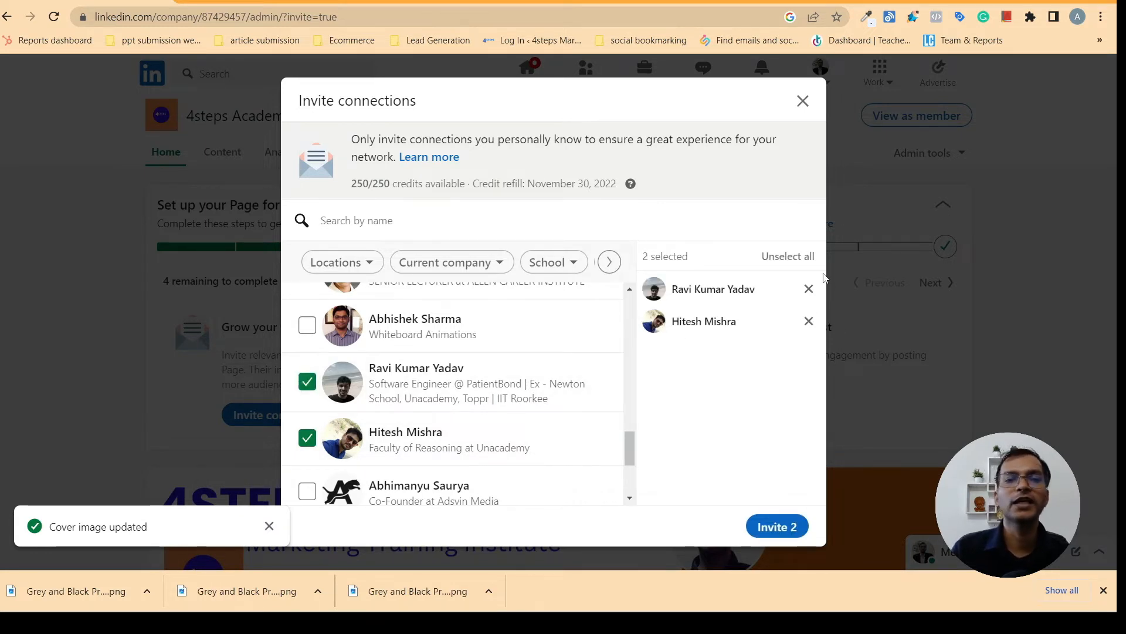
click(801, 102)
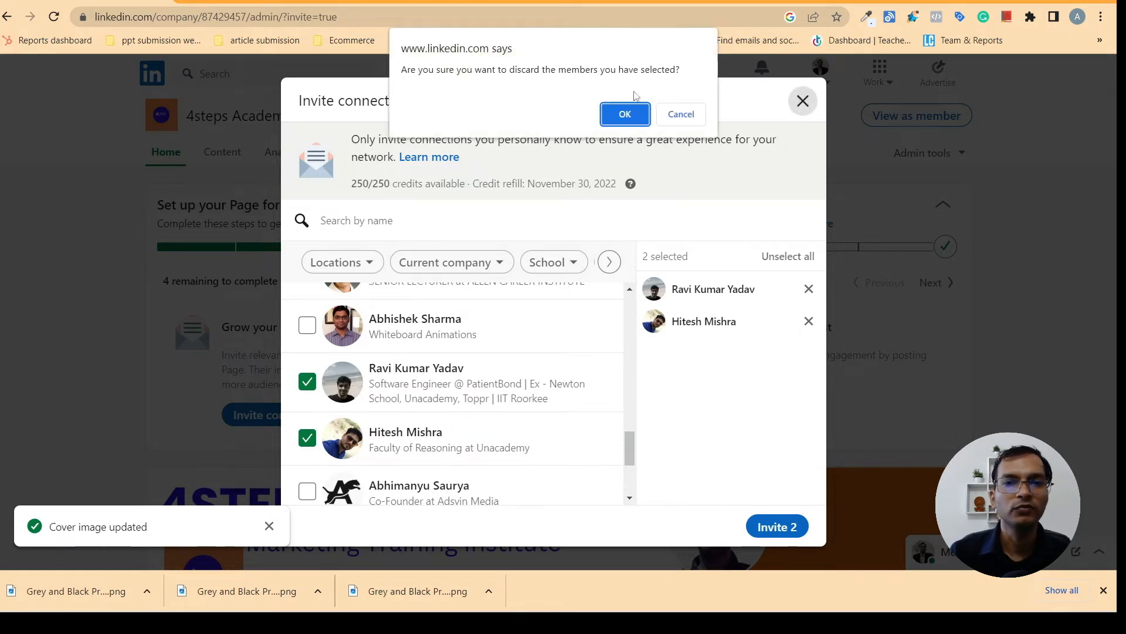
click(625, 115)
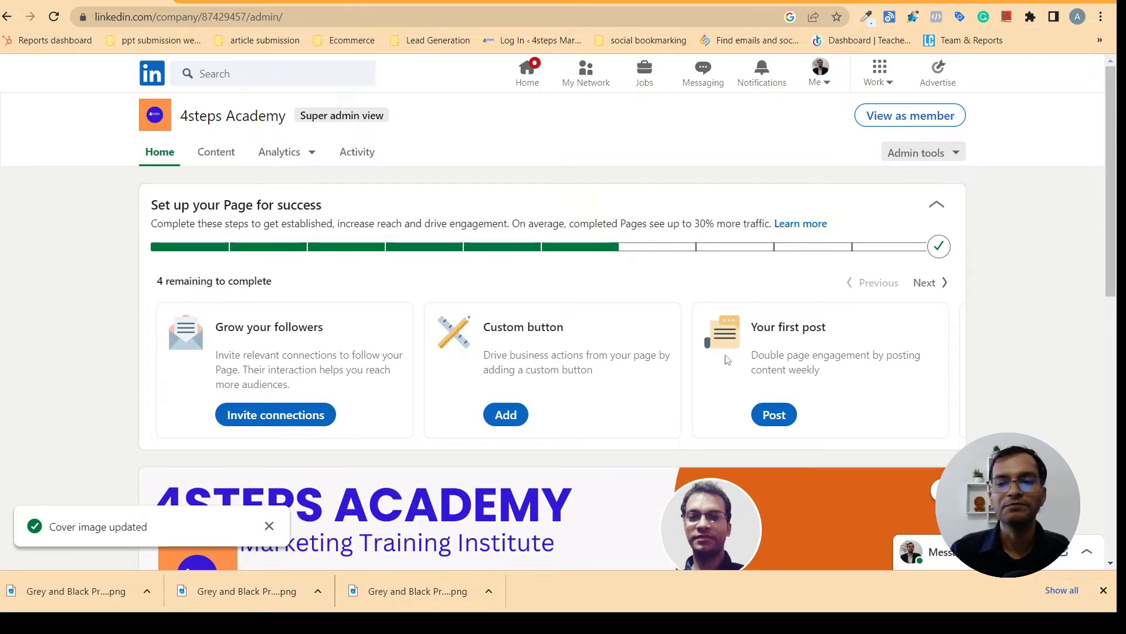
scroll(727, 359, down, 1)
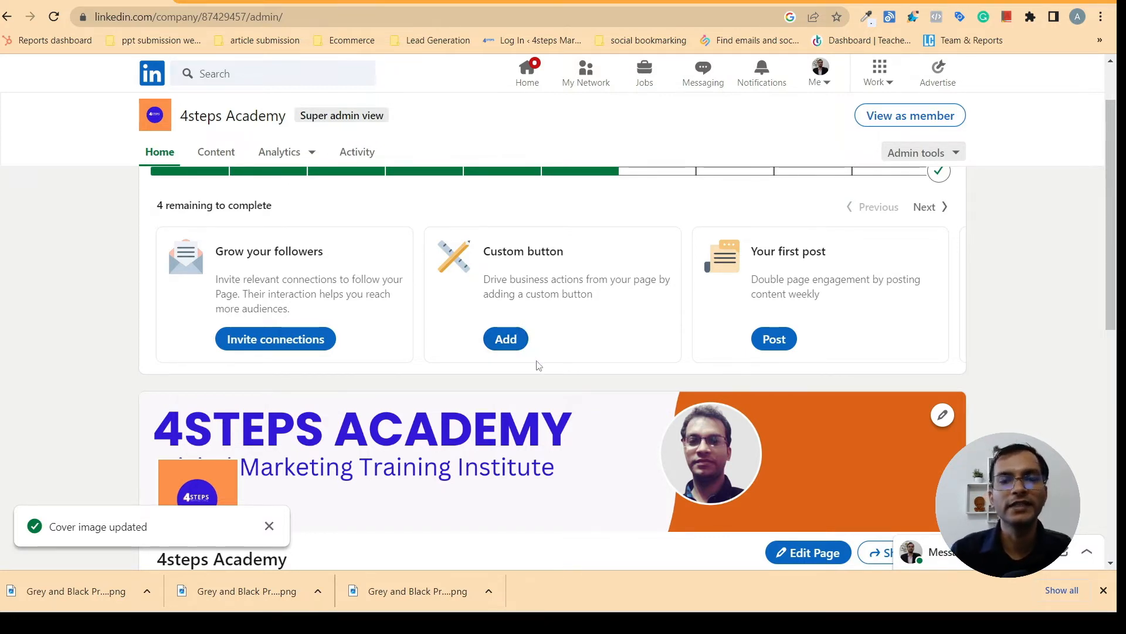
click(505, 339)
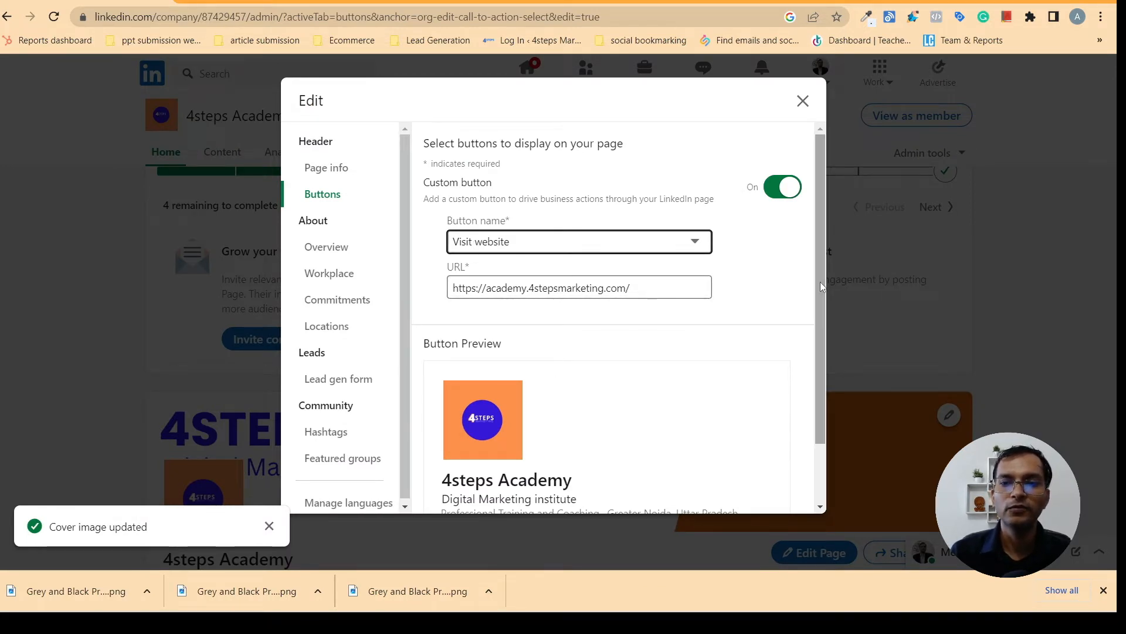
scroll(820, 281, down, 2)
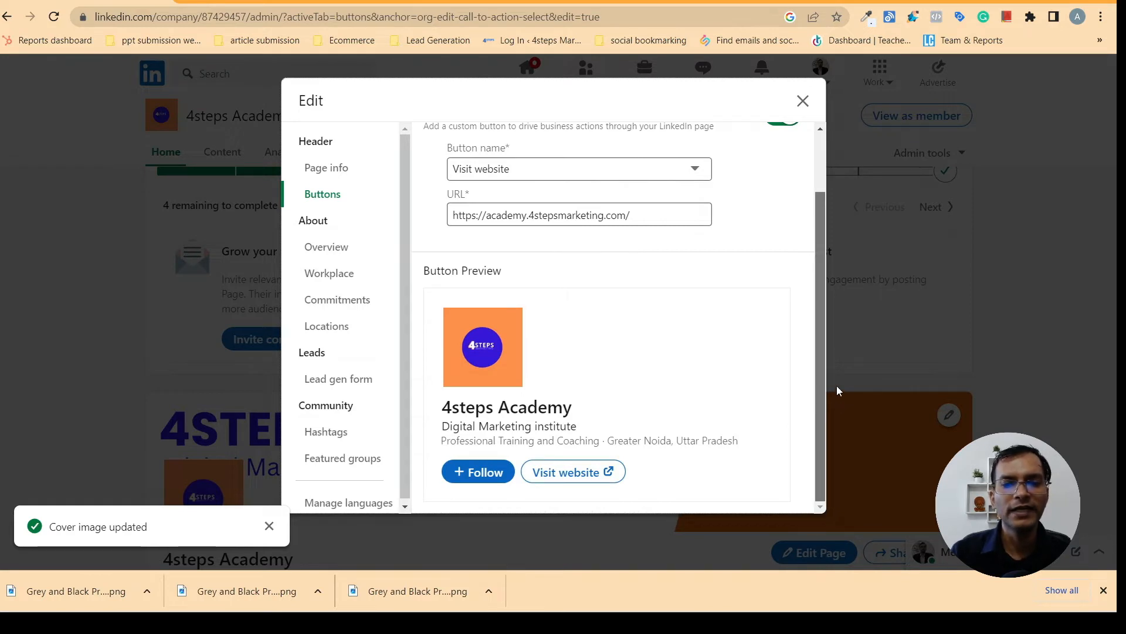
scroll(839, 325, up, 1)
scroll(847, 346, down, 1)
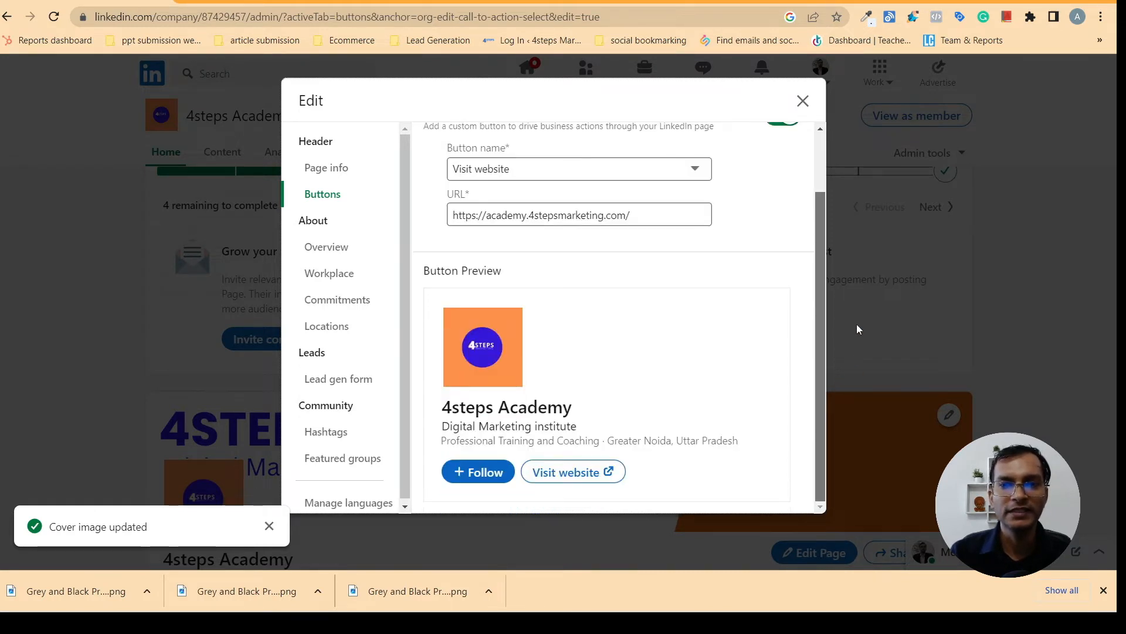
scroll(863, 276, up, 2)
click(865, 224)
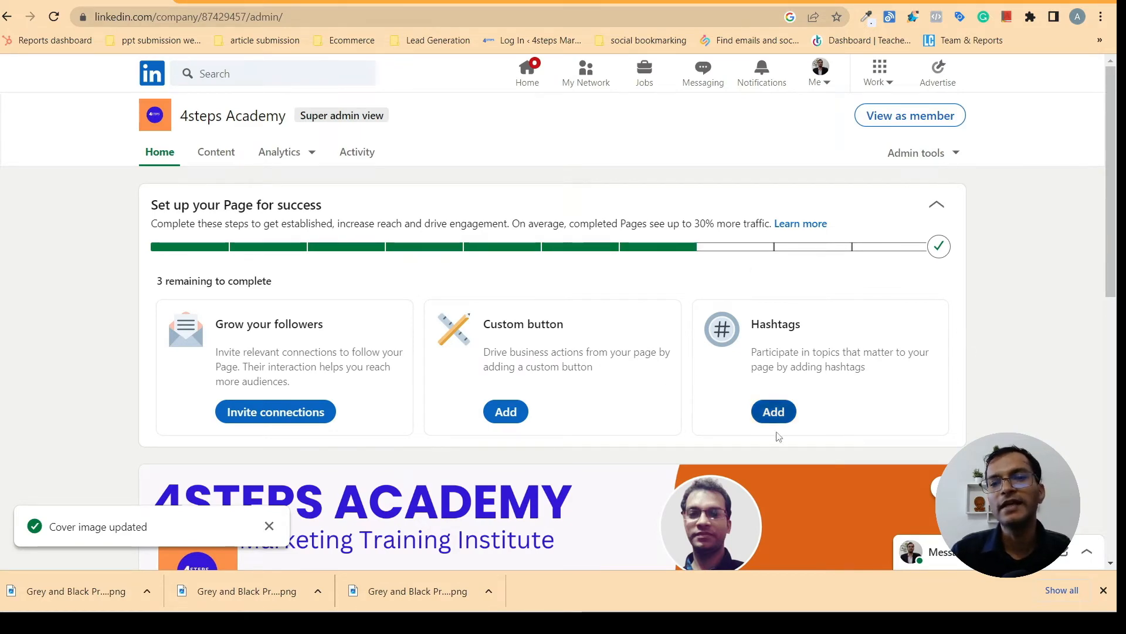
Add #4stepsacademy and #digitalmarketingtraining to the page's hashtags
click(776, 414)
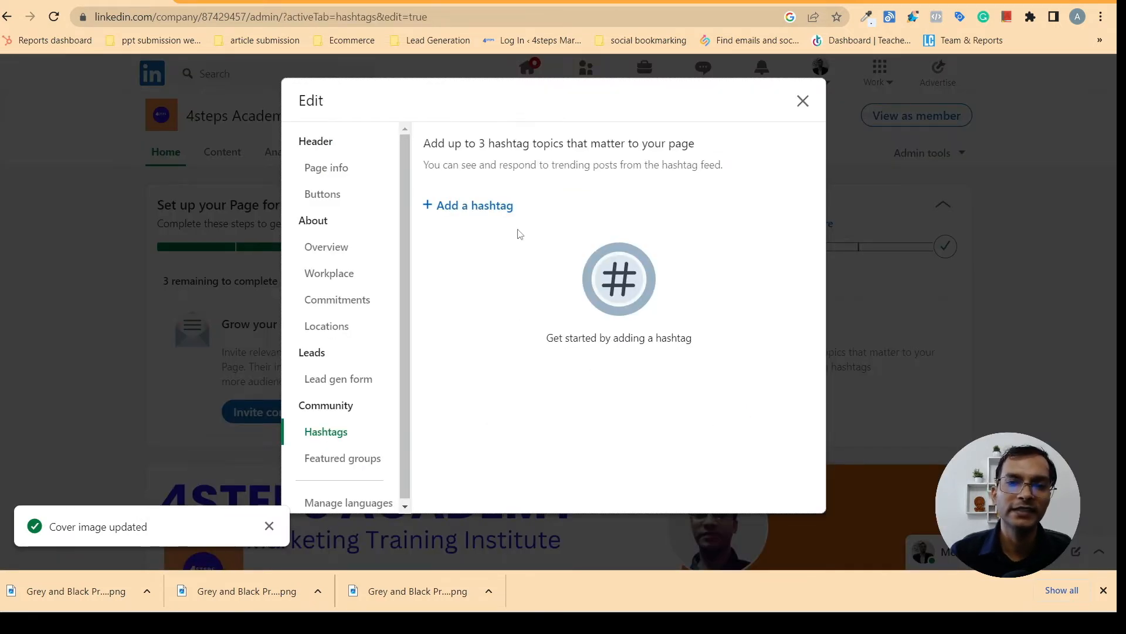
click(467, 205)
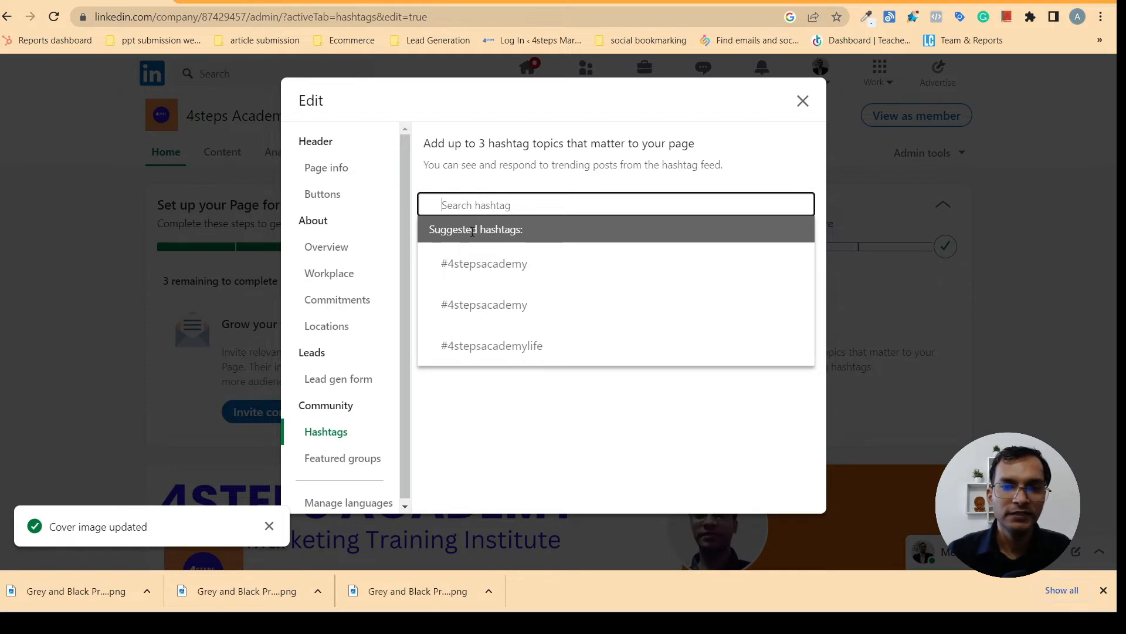
click(484, 264)
click(493, 202)
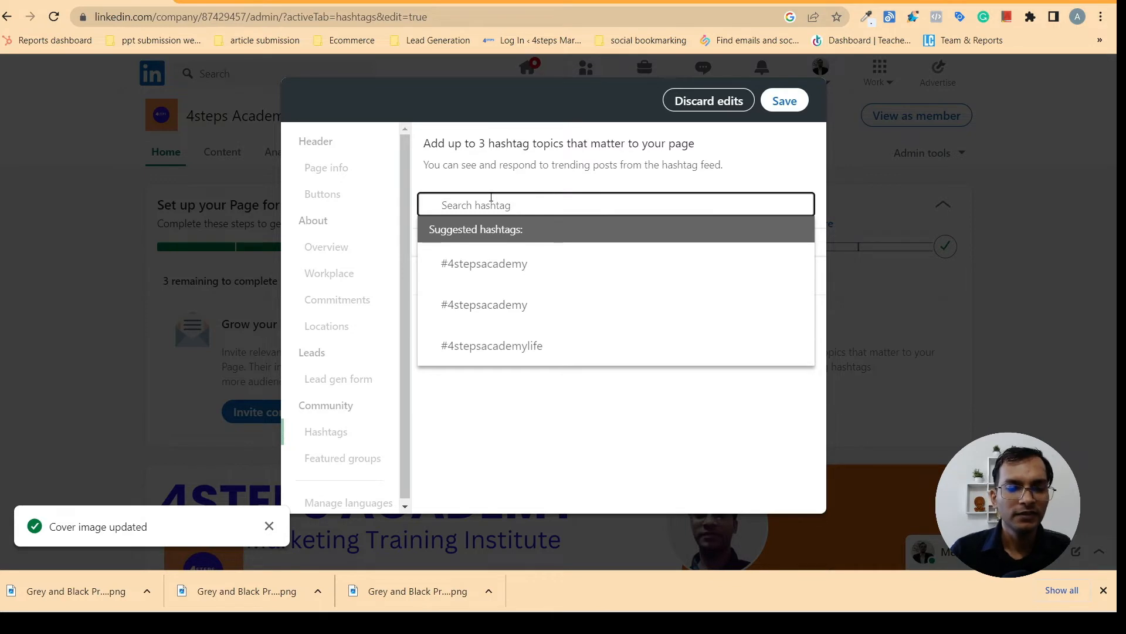
text(#)
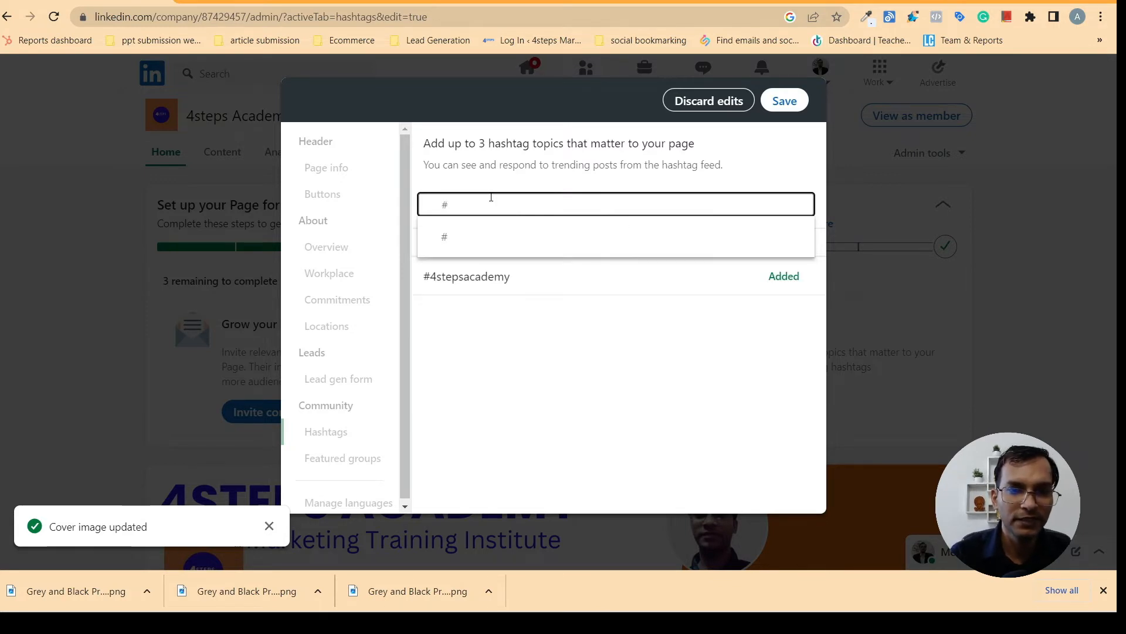
text(di)
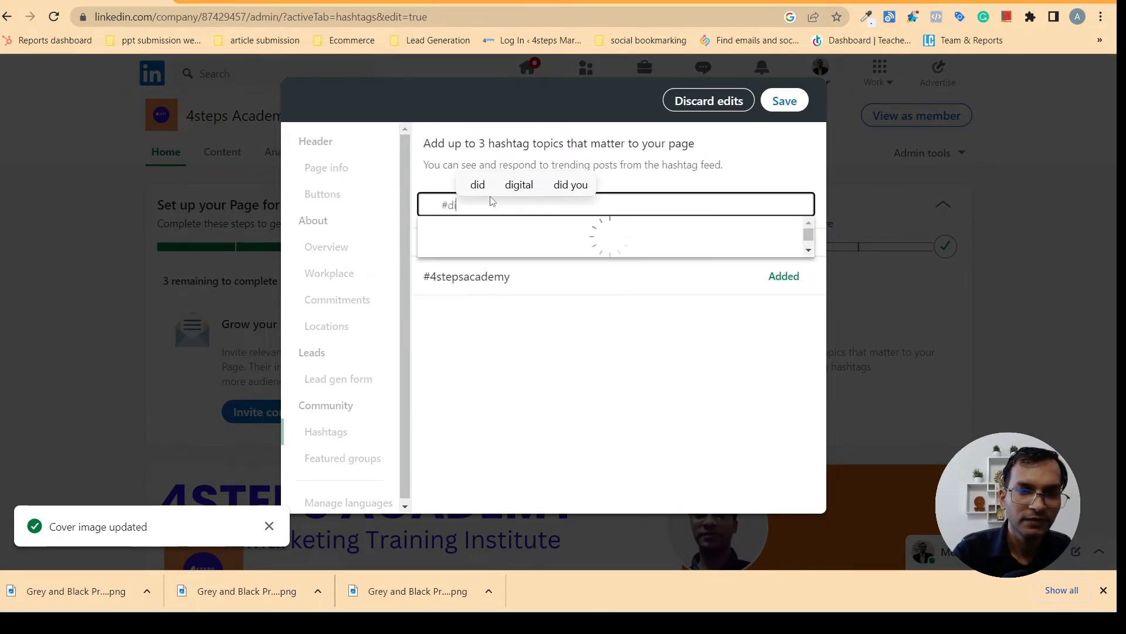
text(gital)
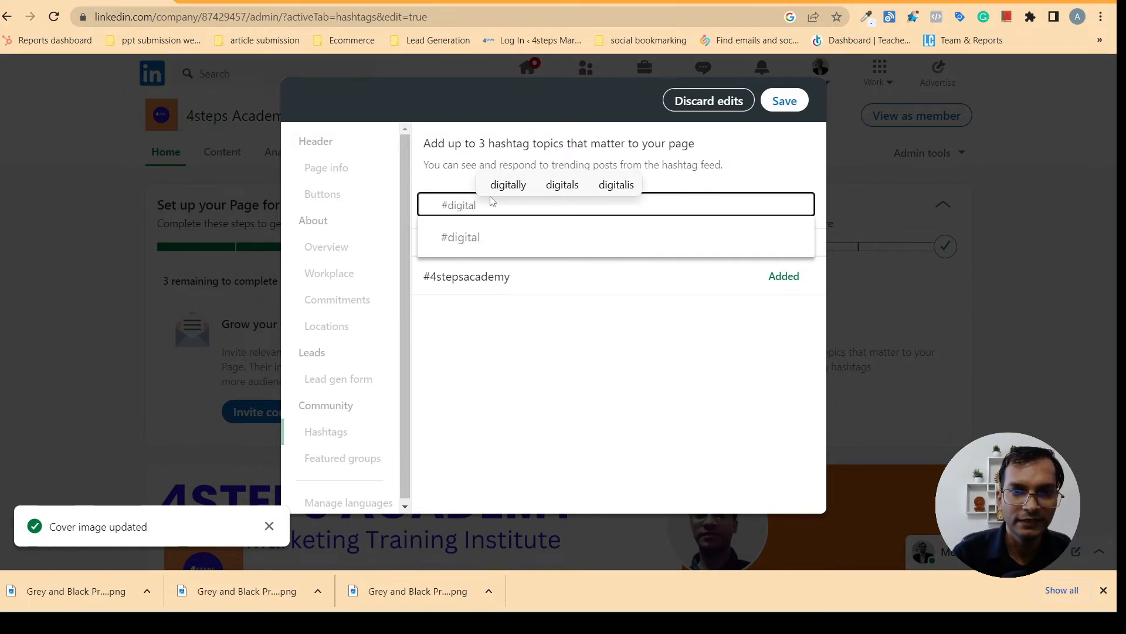
text(mar)
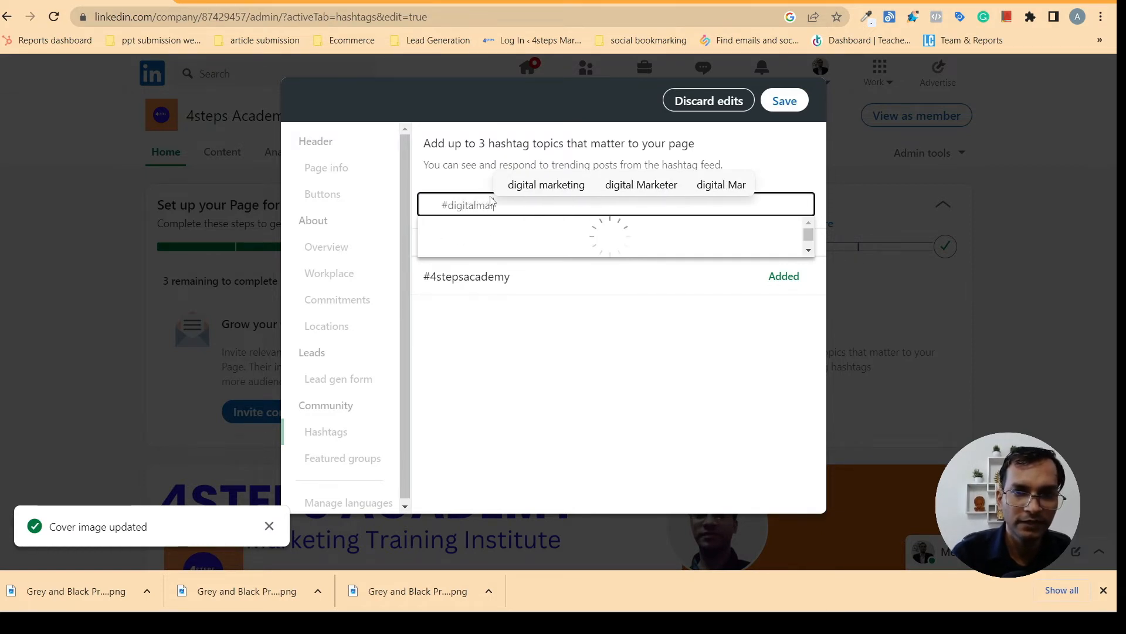
text(keting)
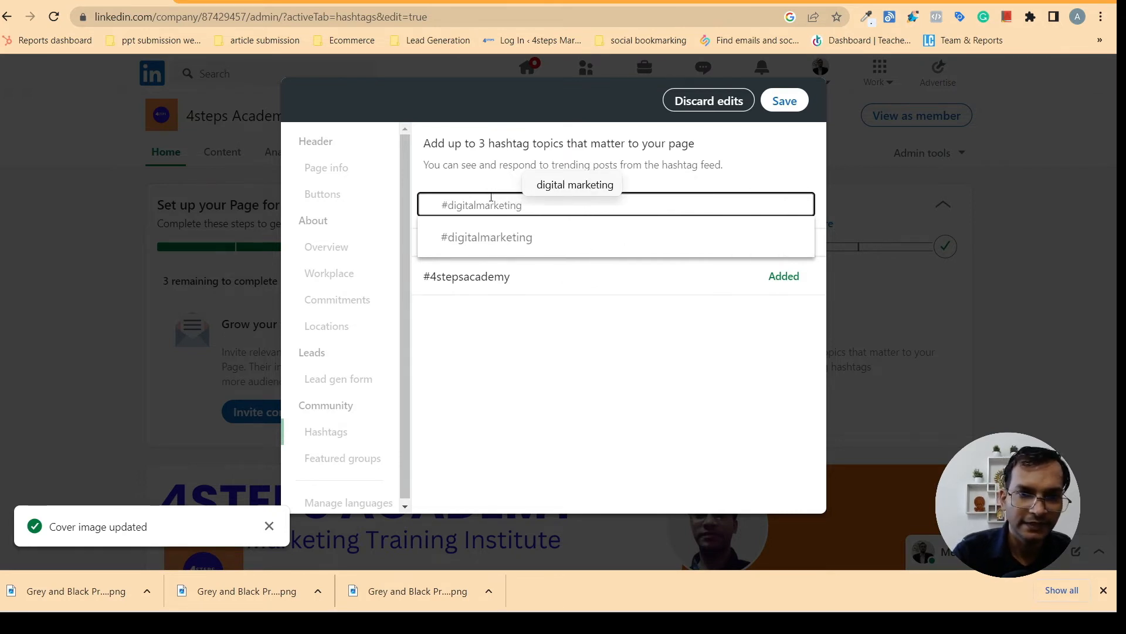
text(t)
text(ra)
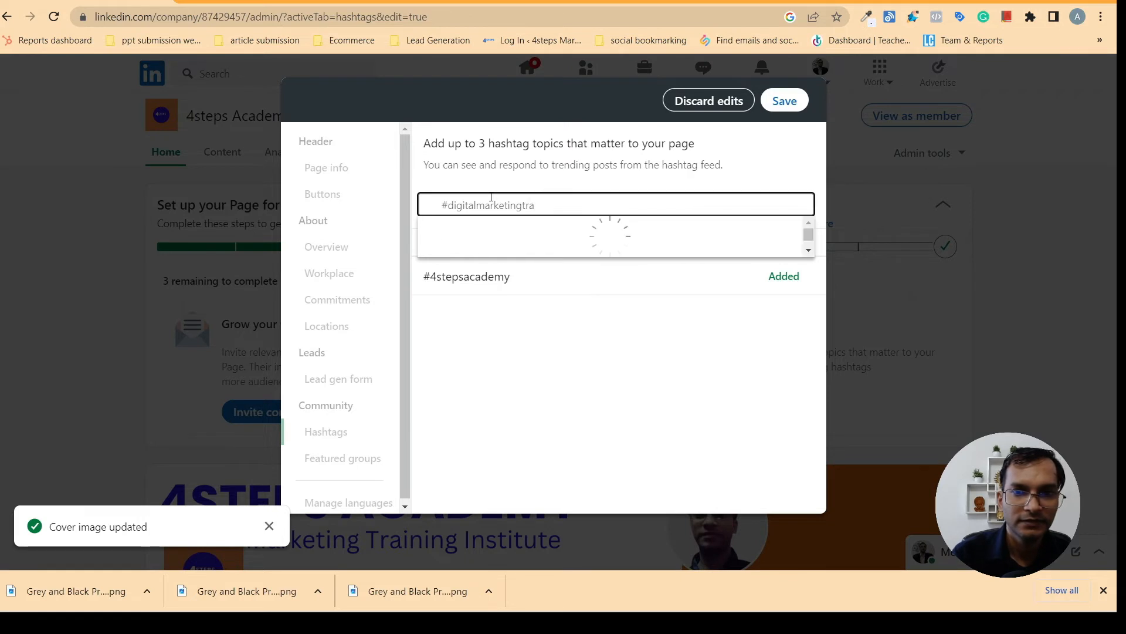
text(ini)
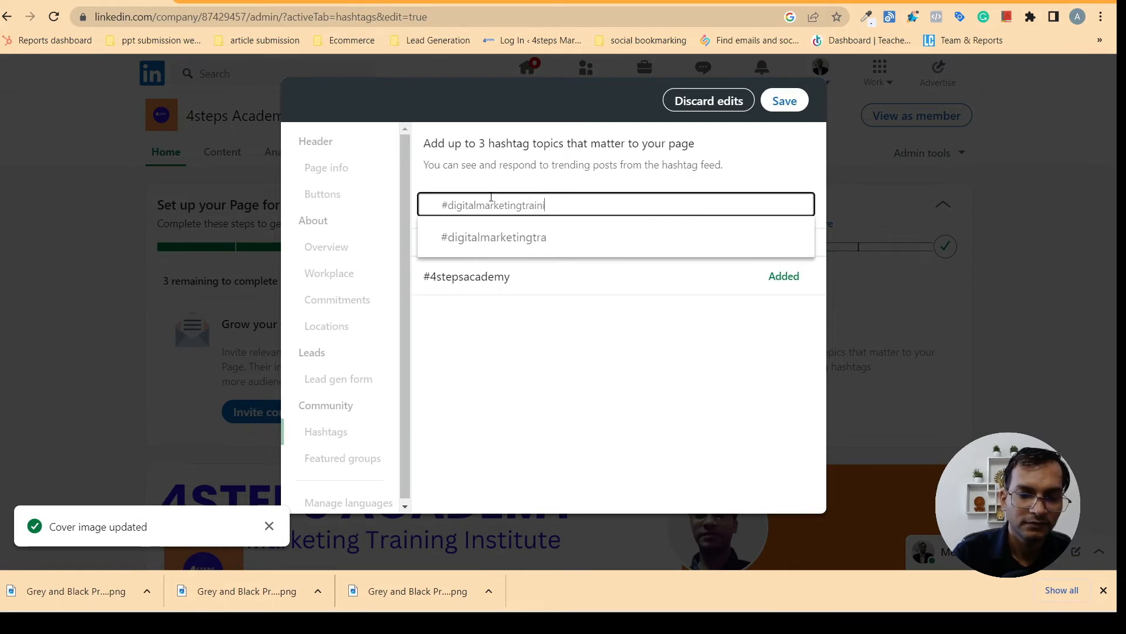
text(ng)
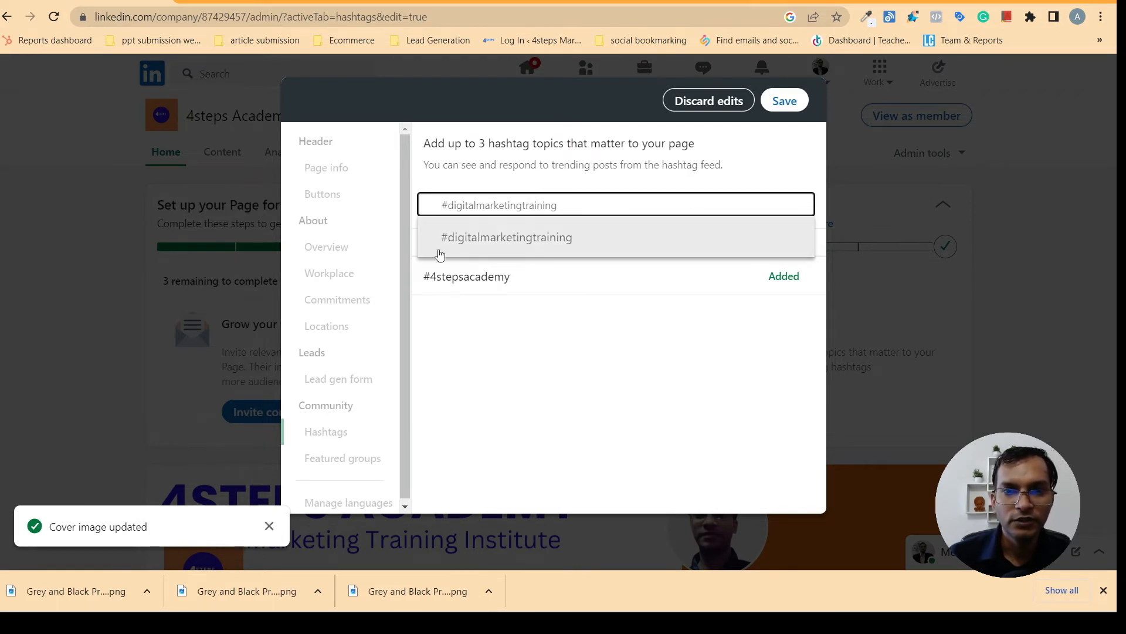
click(540, 242)
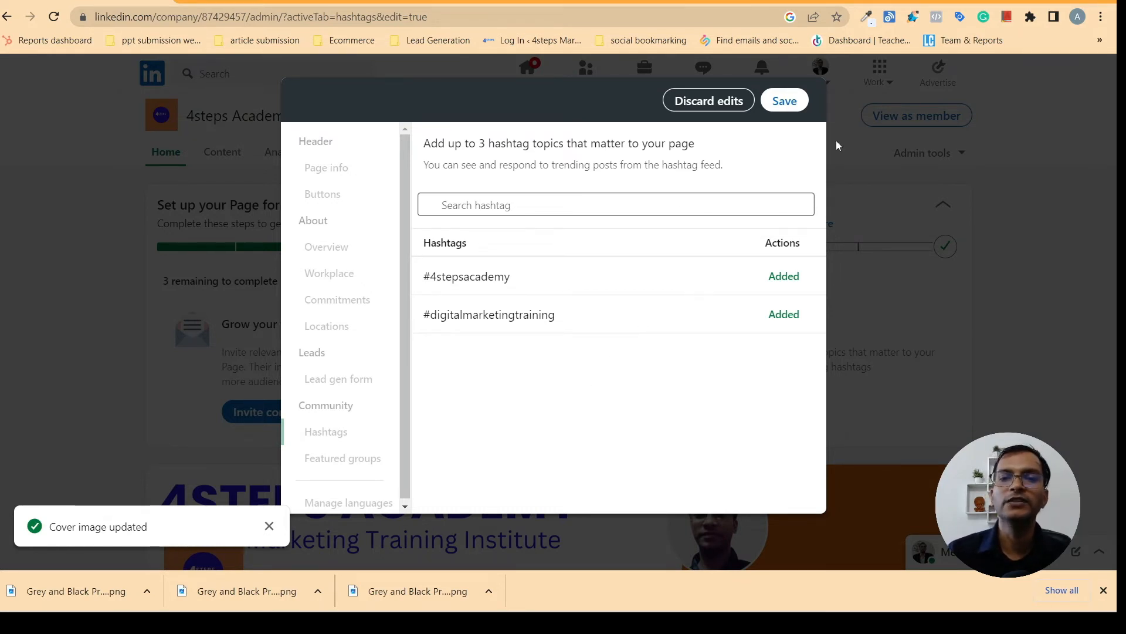
Save the hashtag changes, retrying after the error, and close the editor
click(785, 101)
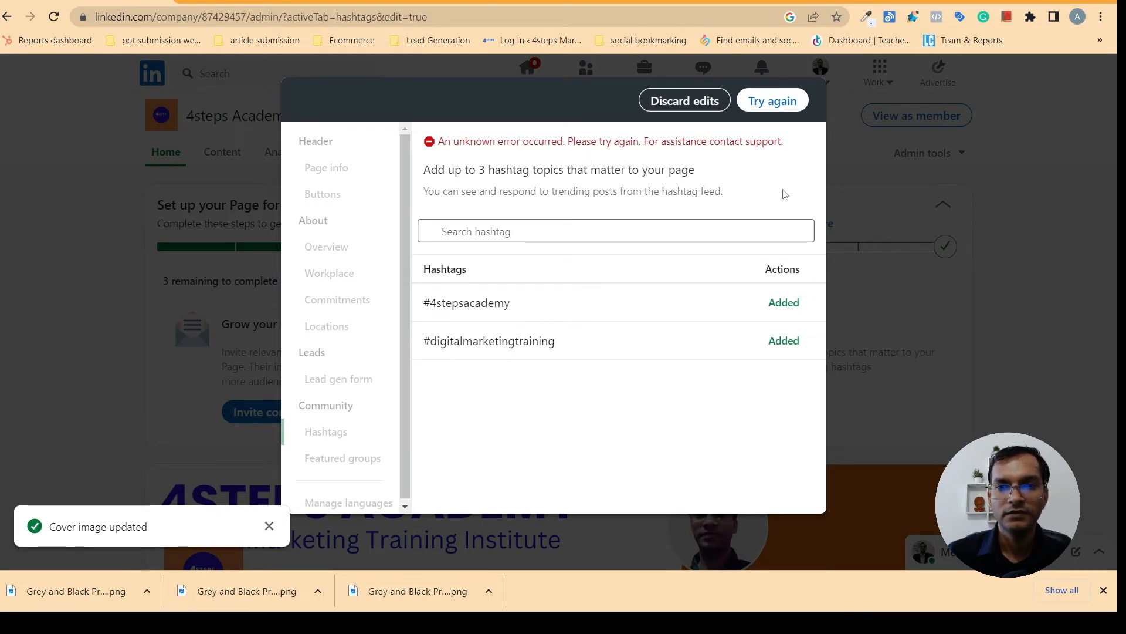
click(784, 103)
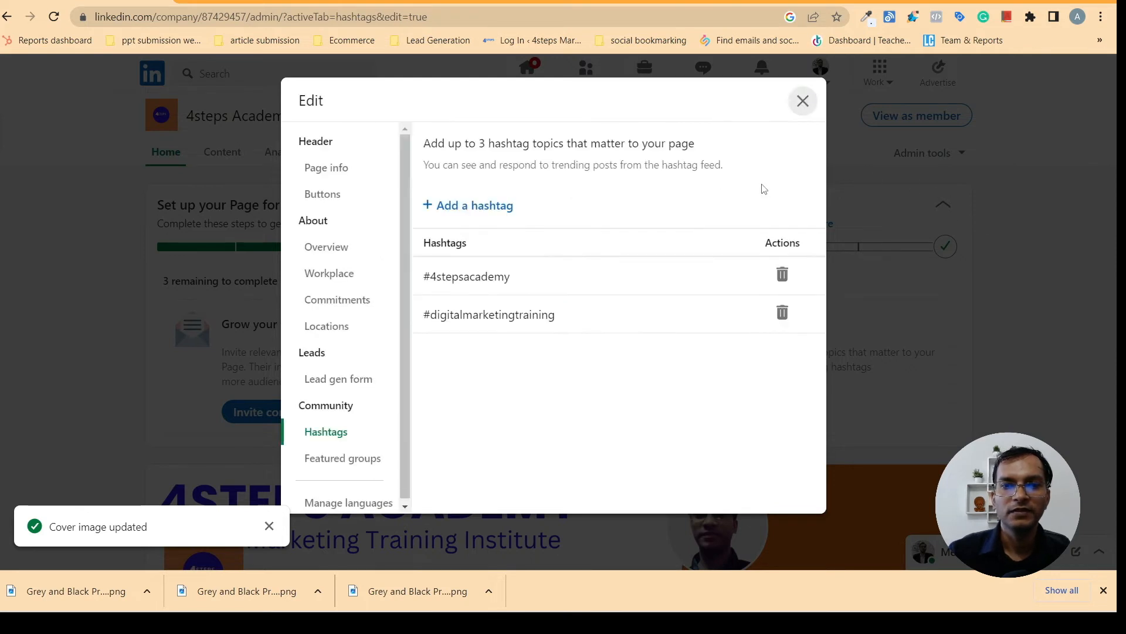
click(803, 101)
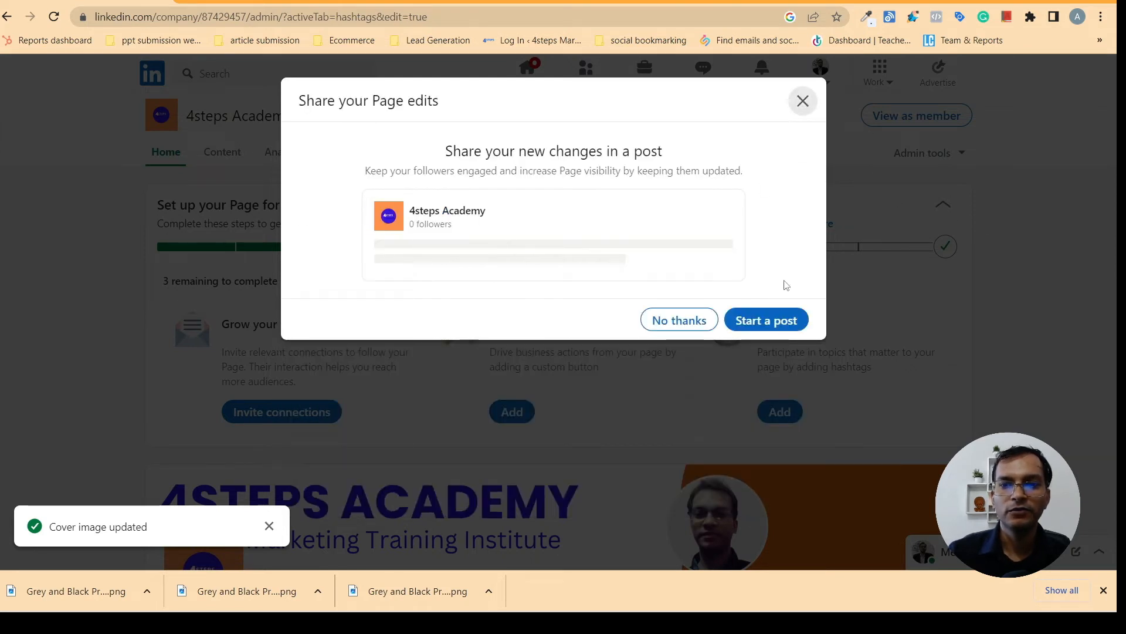
Decline sharing the edits and reopen the custom button settings to check the website URL
click(675, 321)
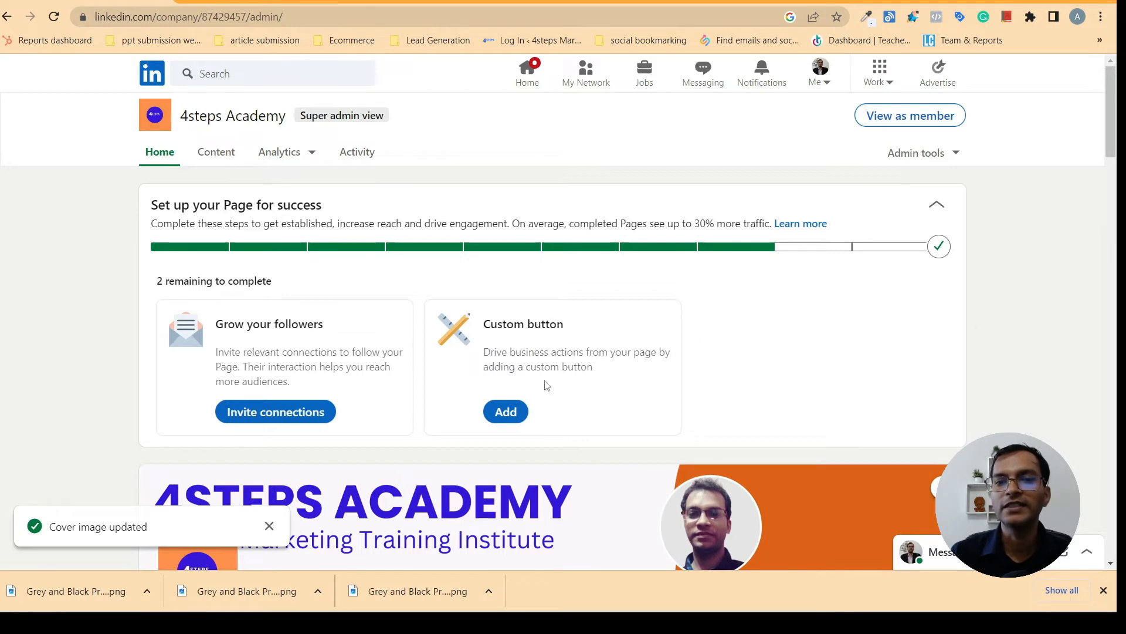
click(507, 413)
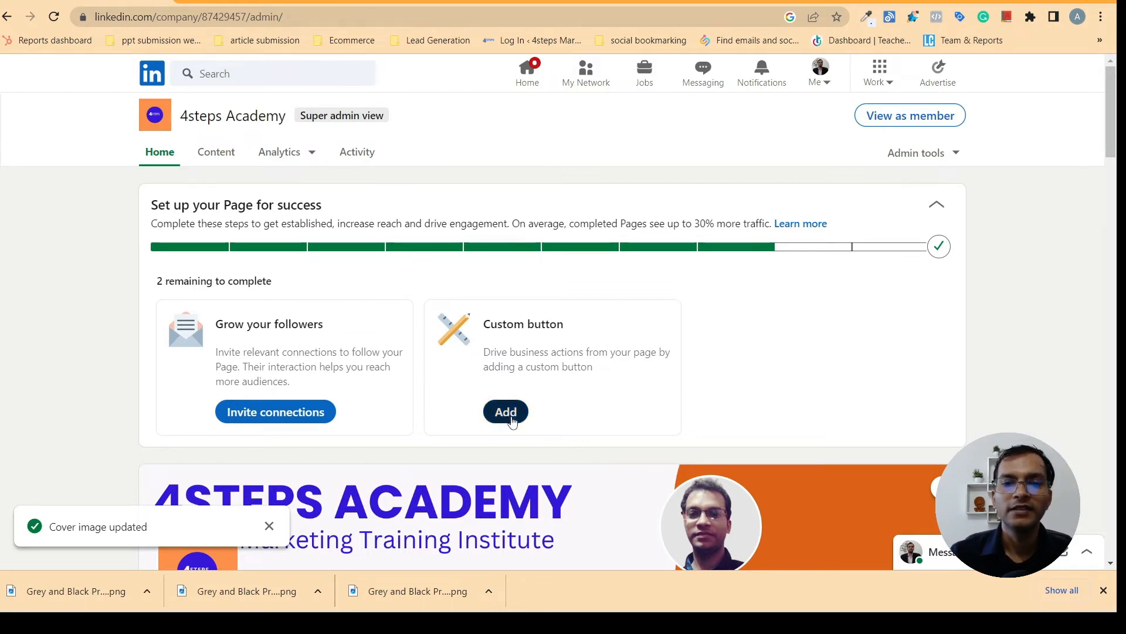
drag(832, 252, 830, 437)
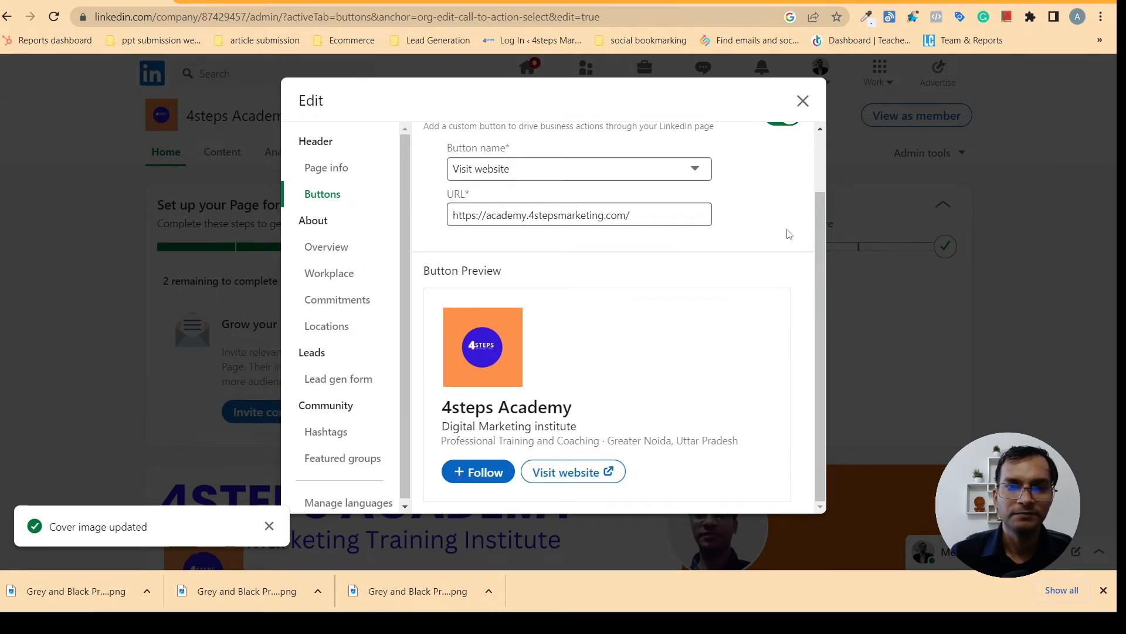
click(633, 215)
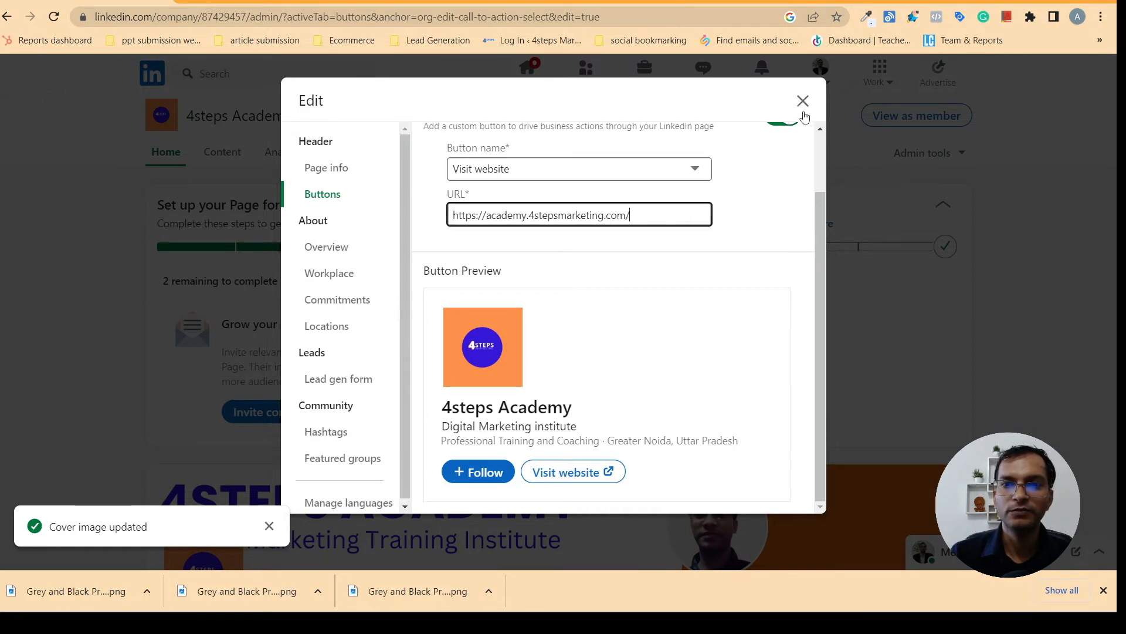
Look over the Visit website Button Preview, then close it and show the setup checklist
drag(823, 222, 836, 125)
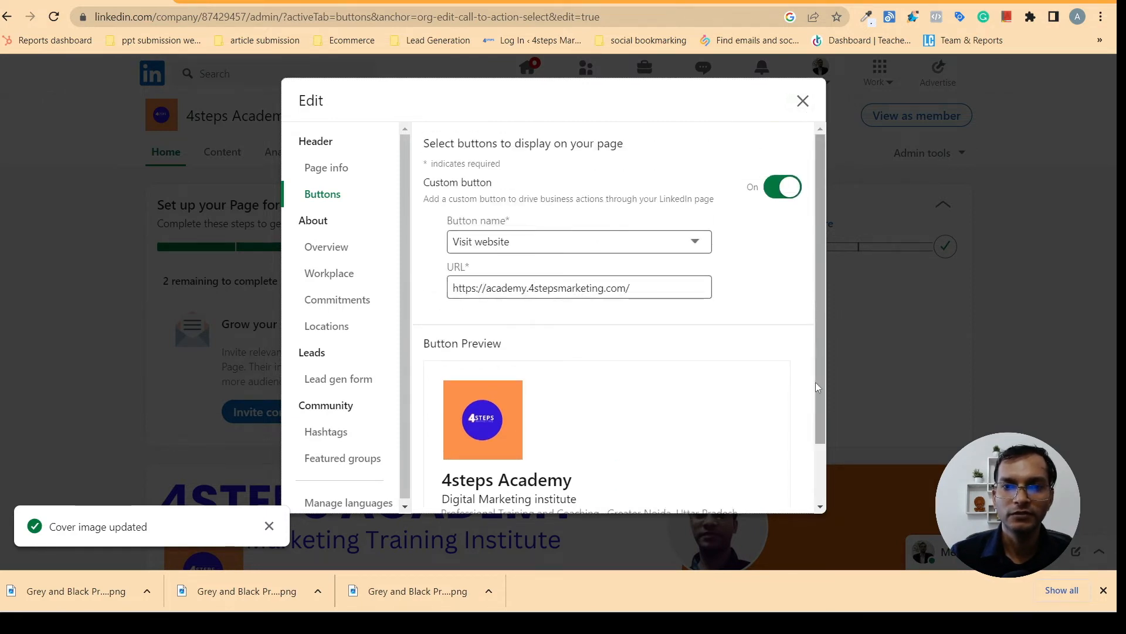
drag(823, 432, 806, 128)
drag(822, 388, 828, 469)
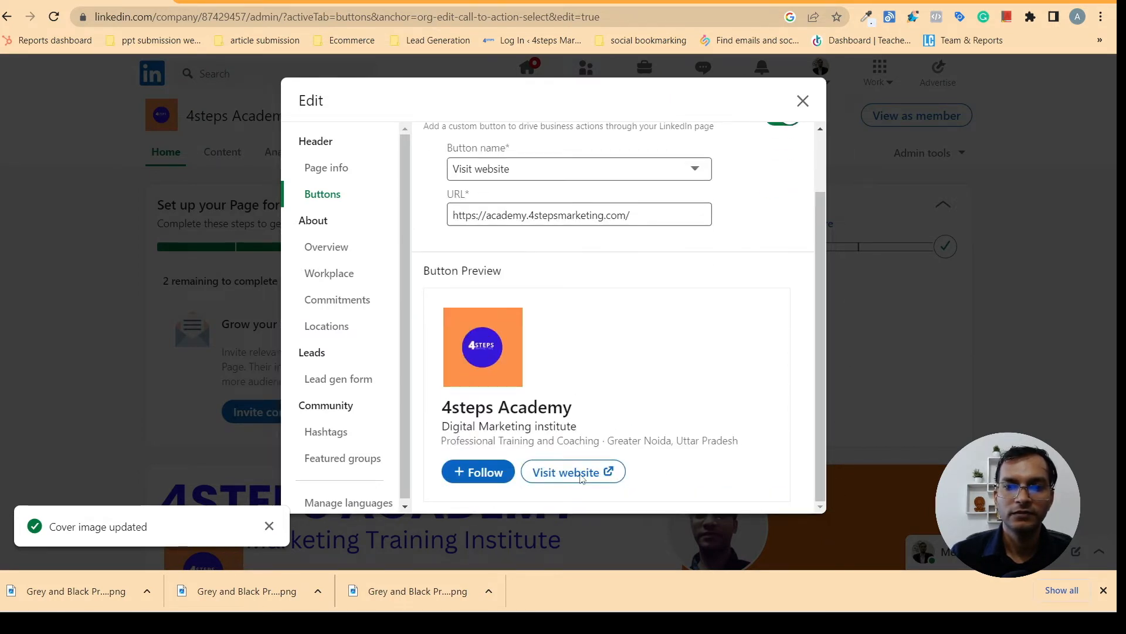
click(803, 101)
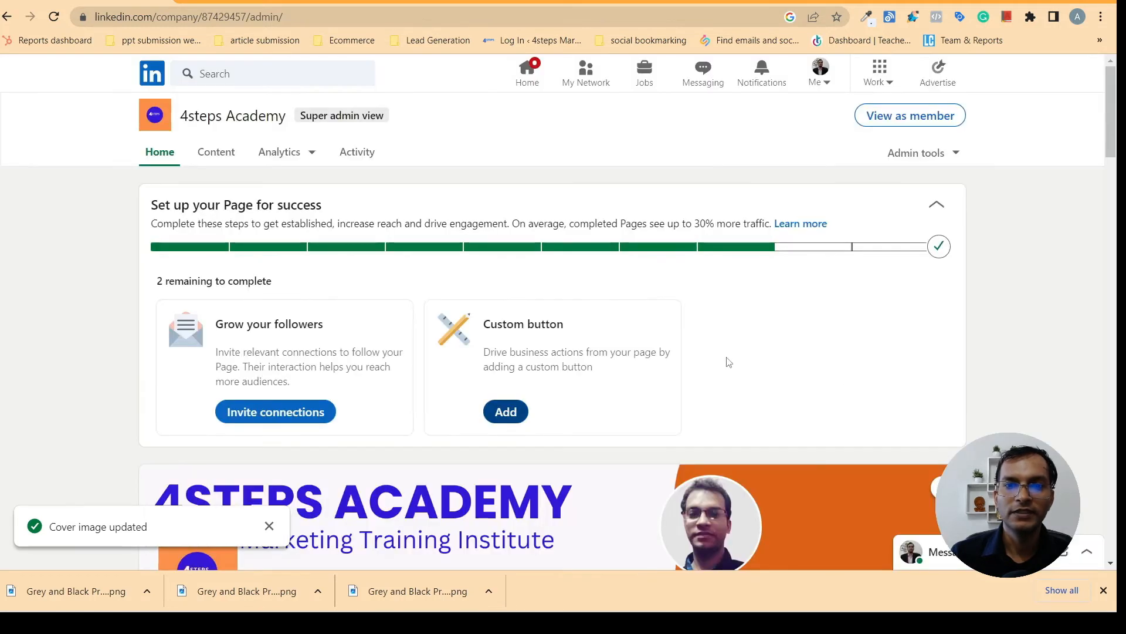
click(938, 248)
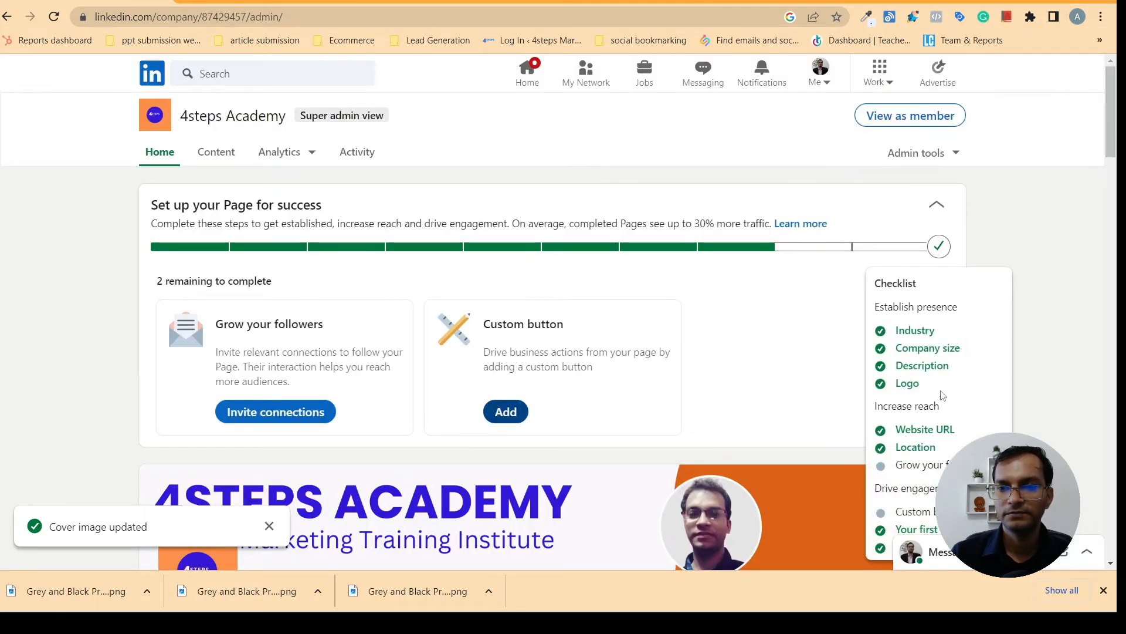
click(521, 416)
click(552, 239)
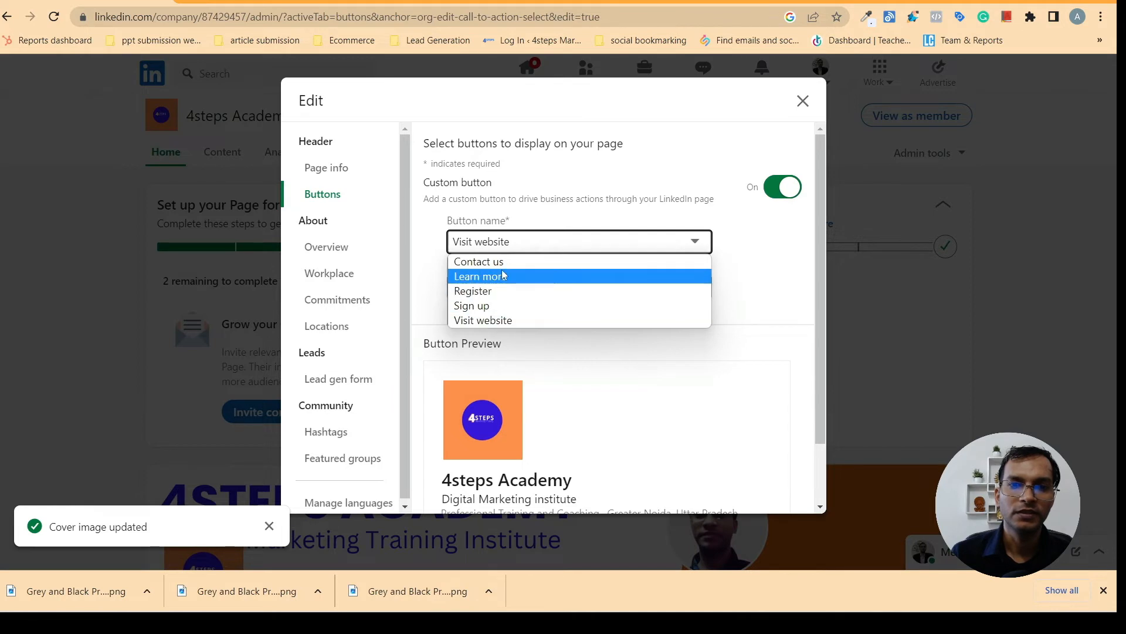
click(512, 321)
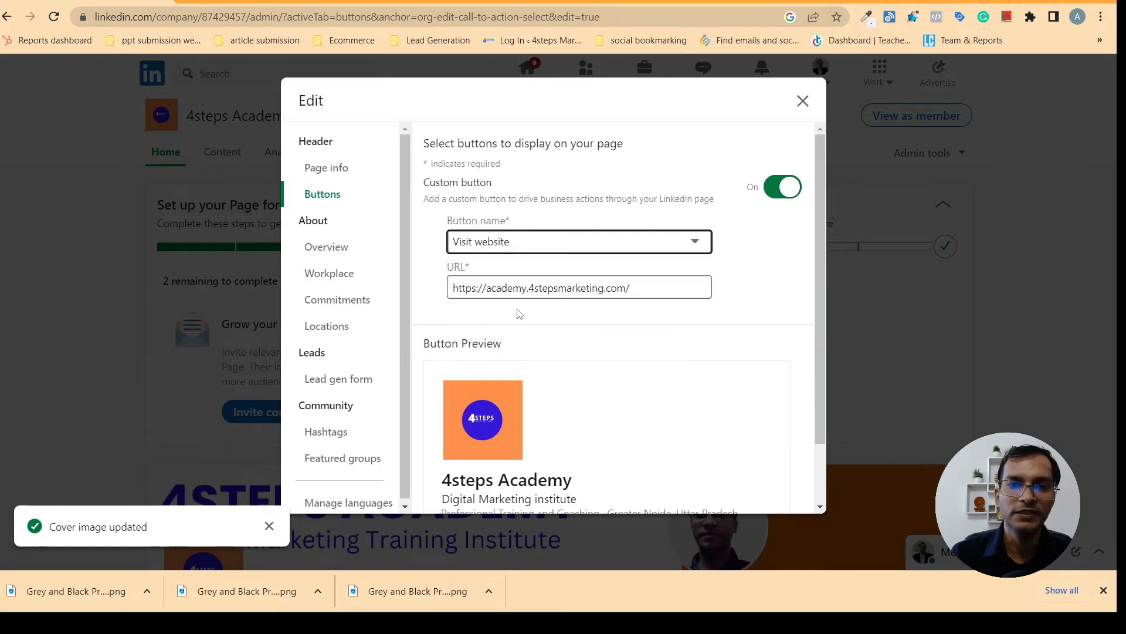
click(634, 289)
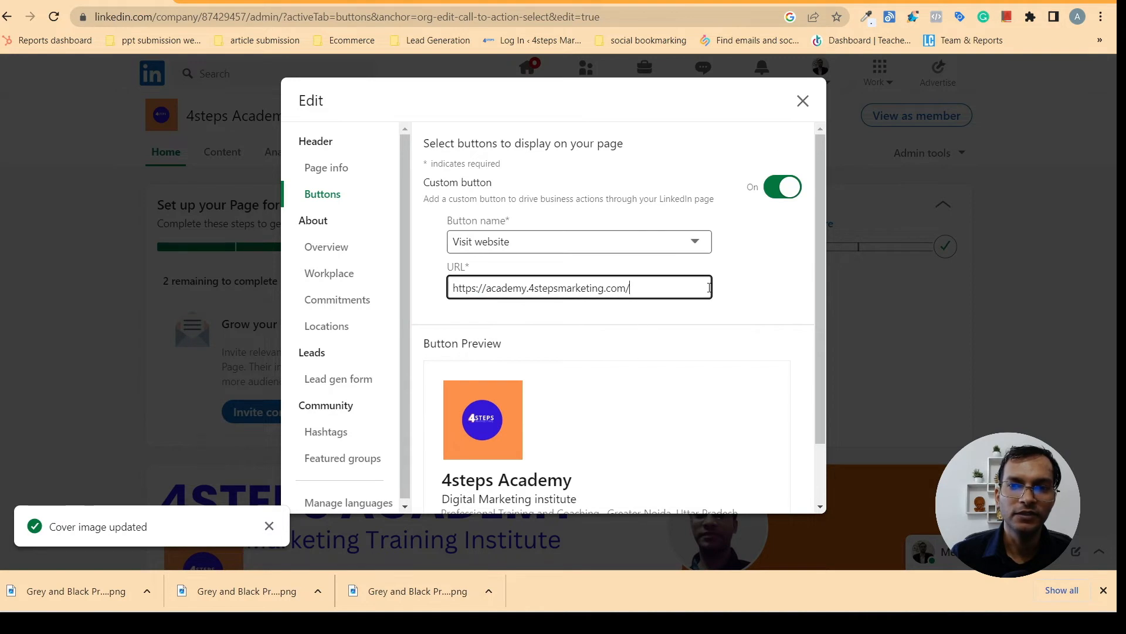
scroll(817, 192, down, 1)
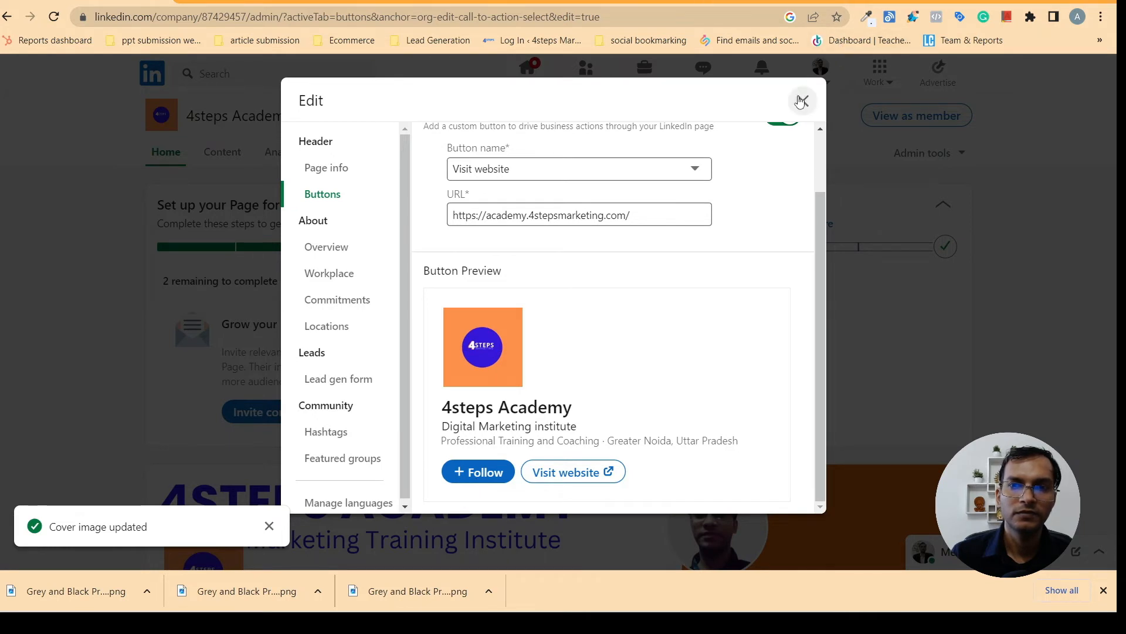
scroll(815, 203, up, 1)
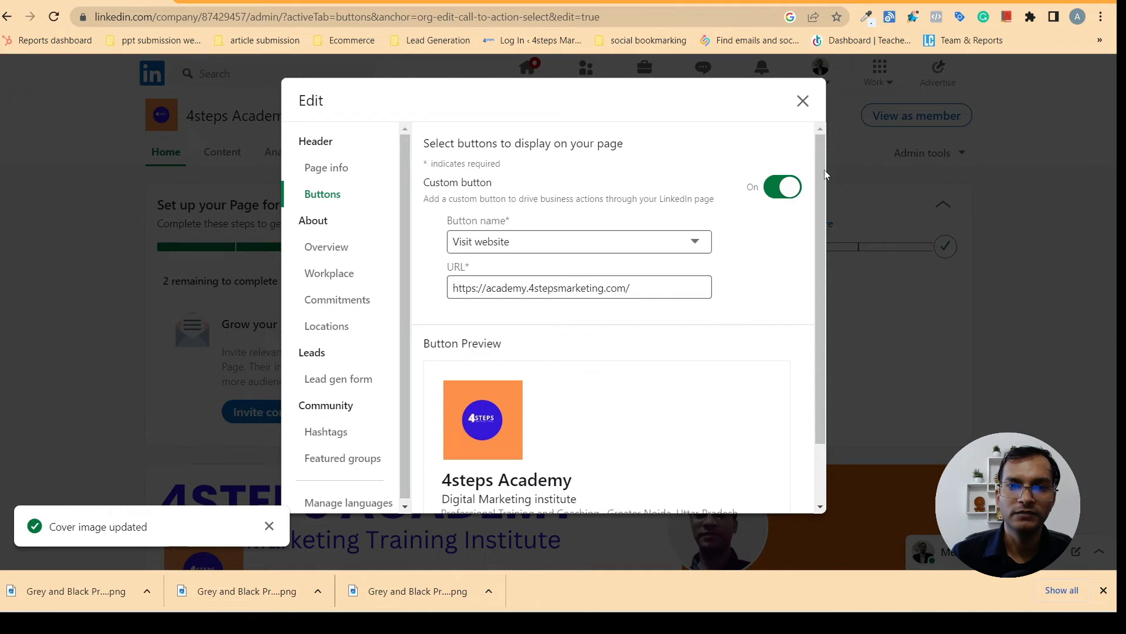
click(805, 112)
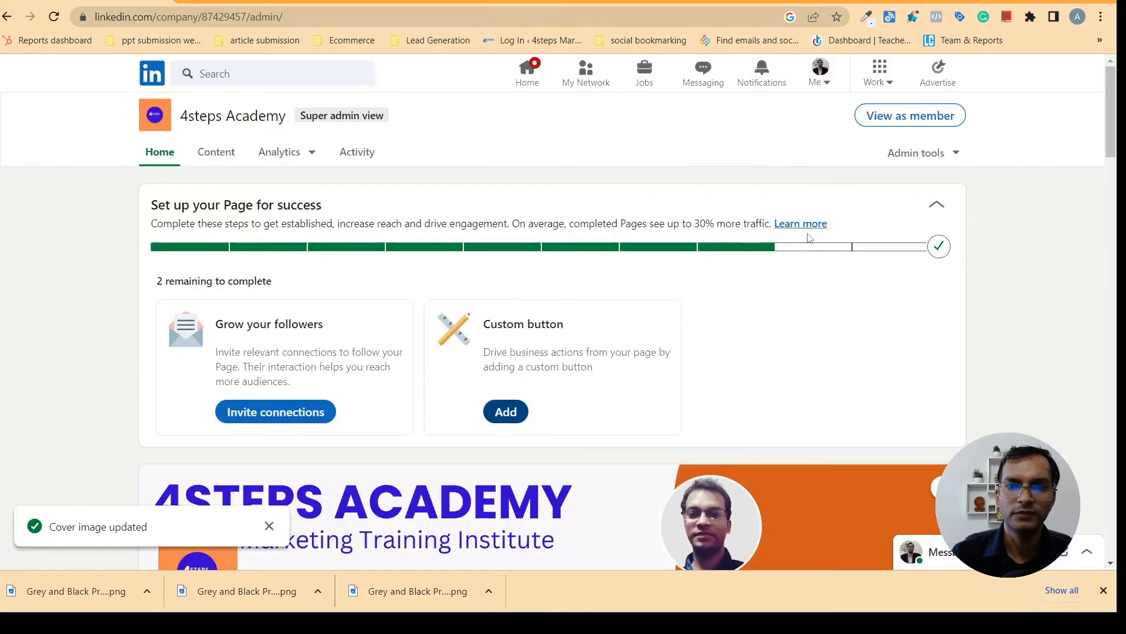
click(505, 411)
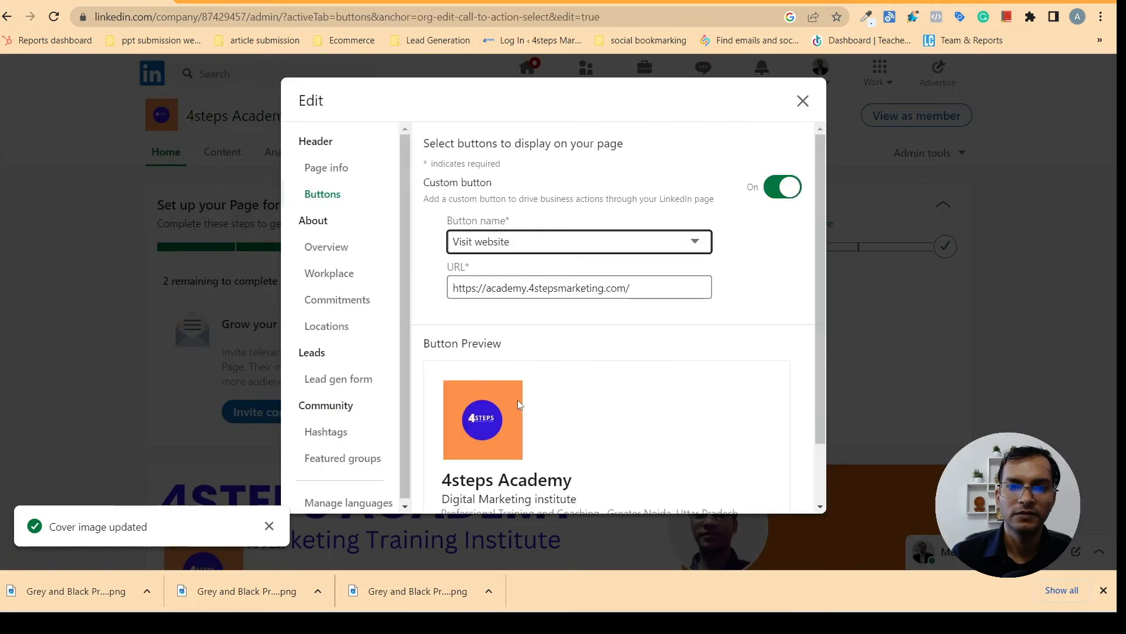
click(586, 243)
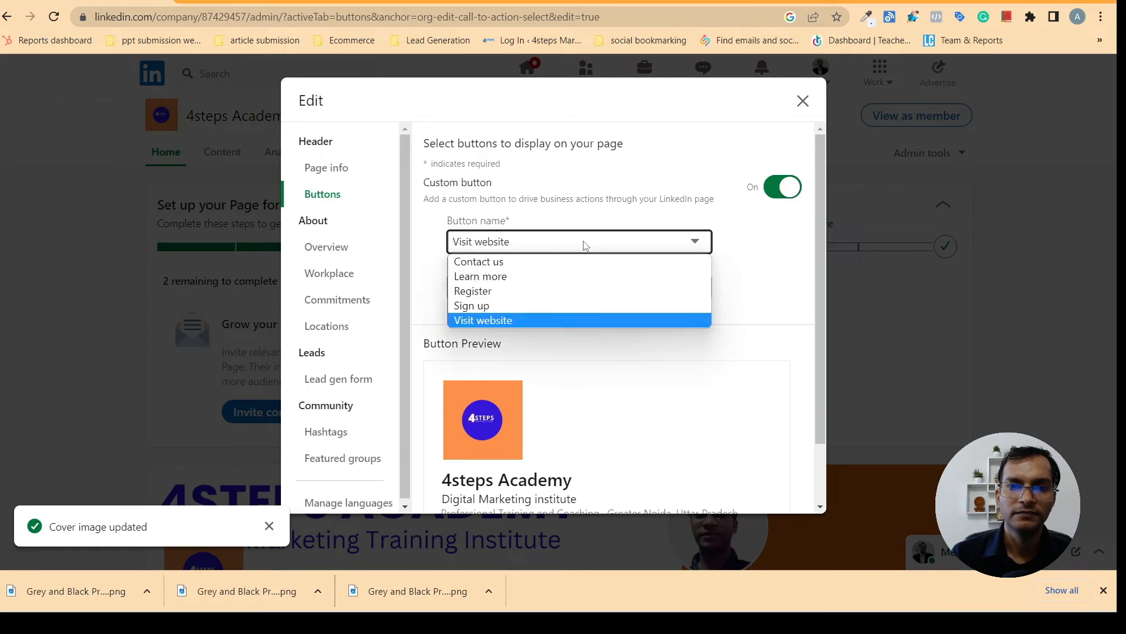
click(533, 283)
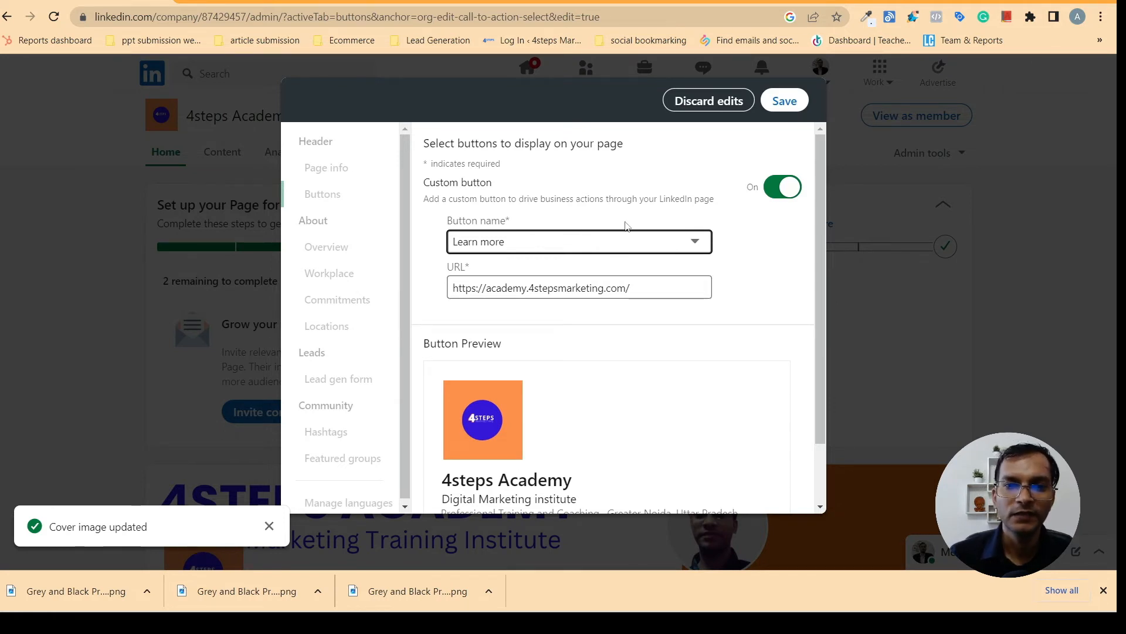
click(614, 241)
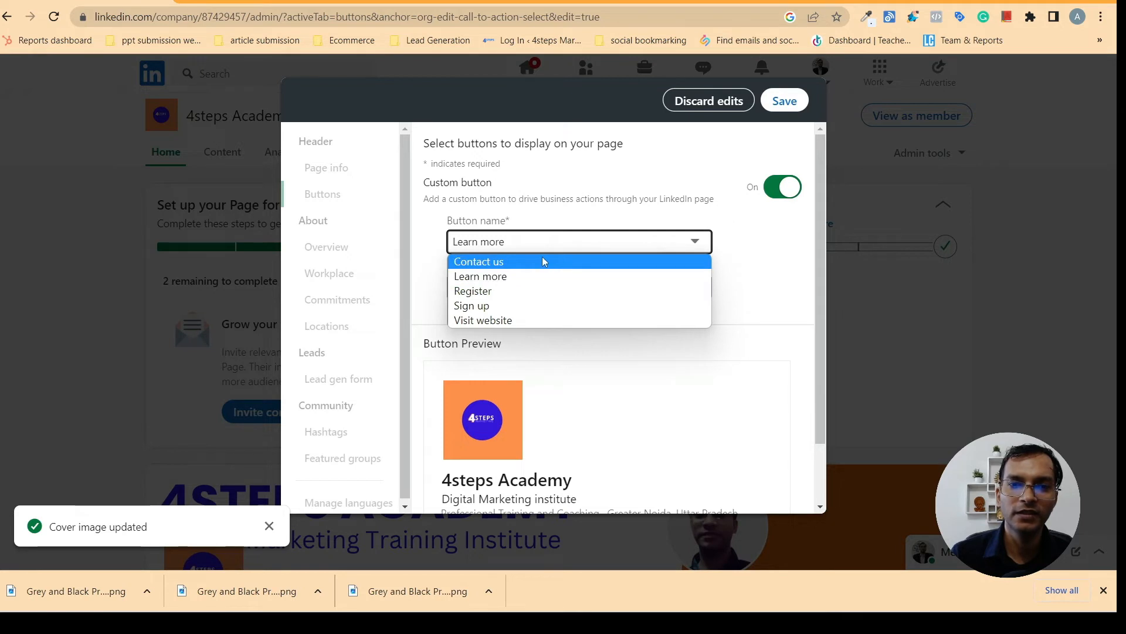
click(510, 321)
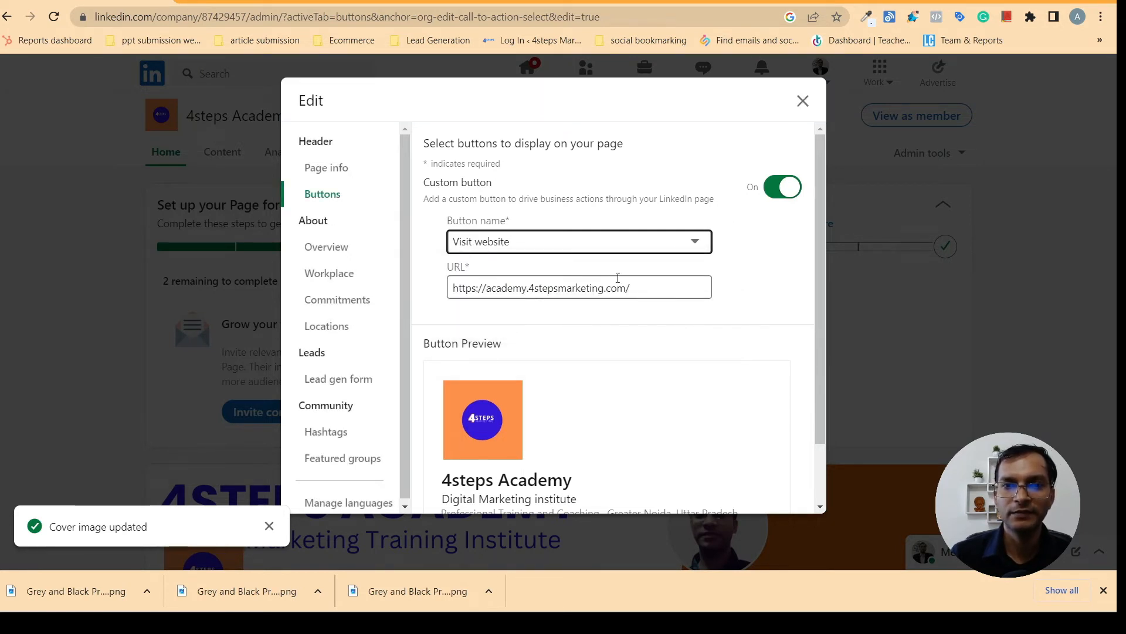
drag(820, 200, 828, 422)
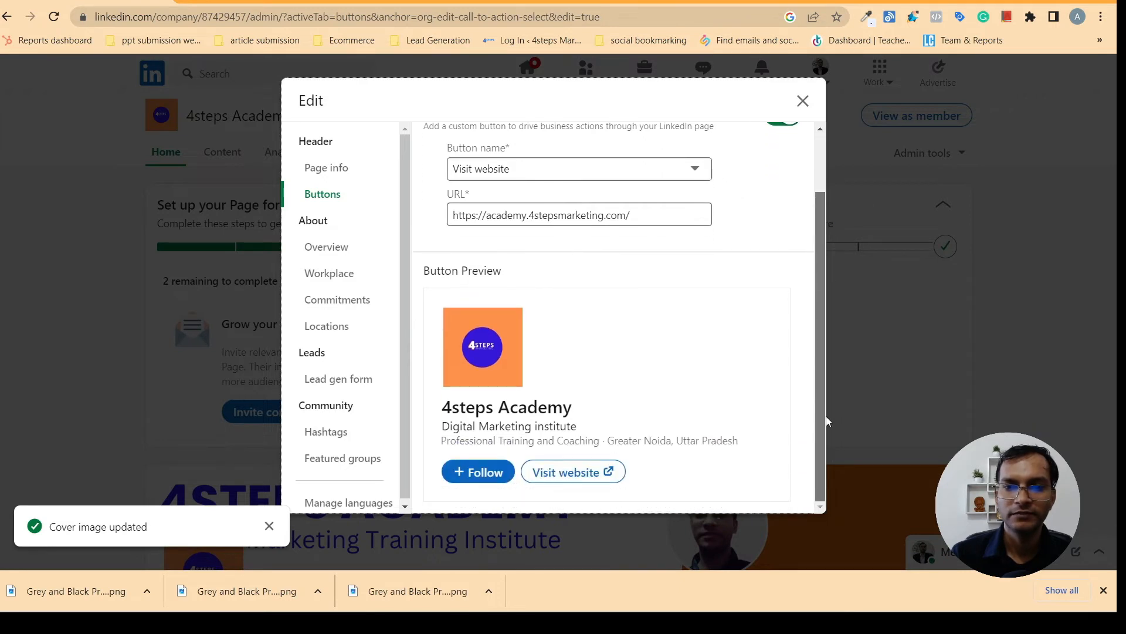
scroll(833, 264, up, 3)
click(802, 101)
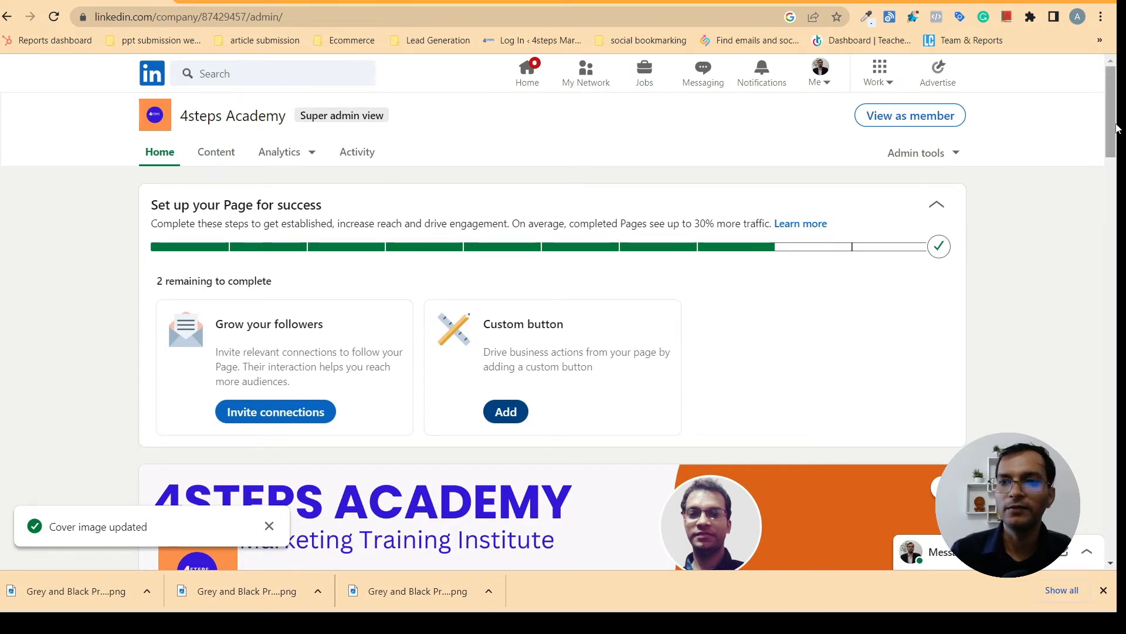
click(902, 120)
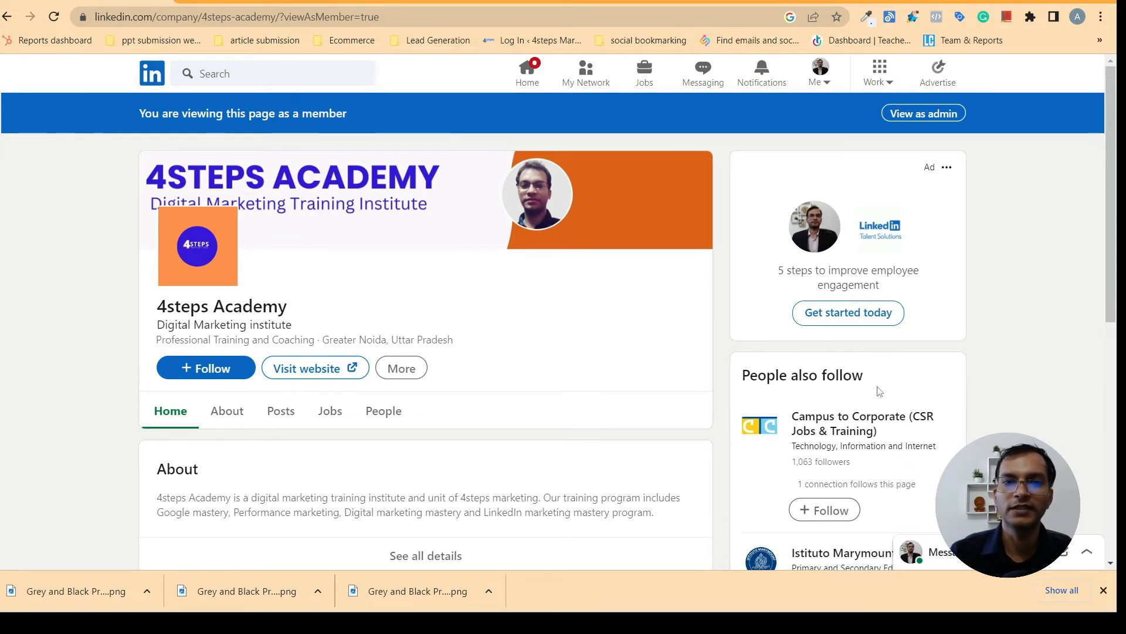
click(924, 113)
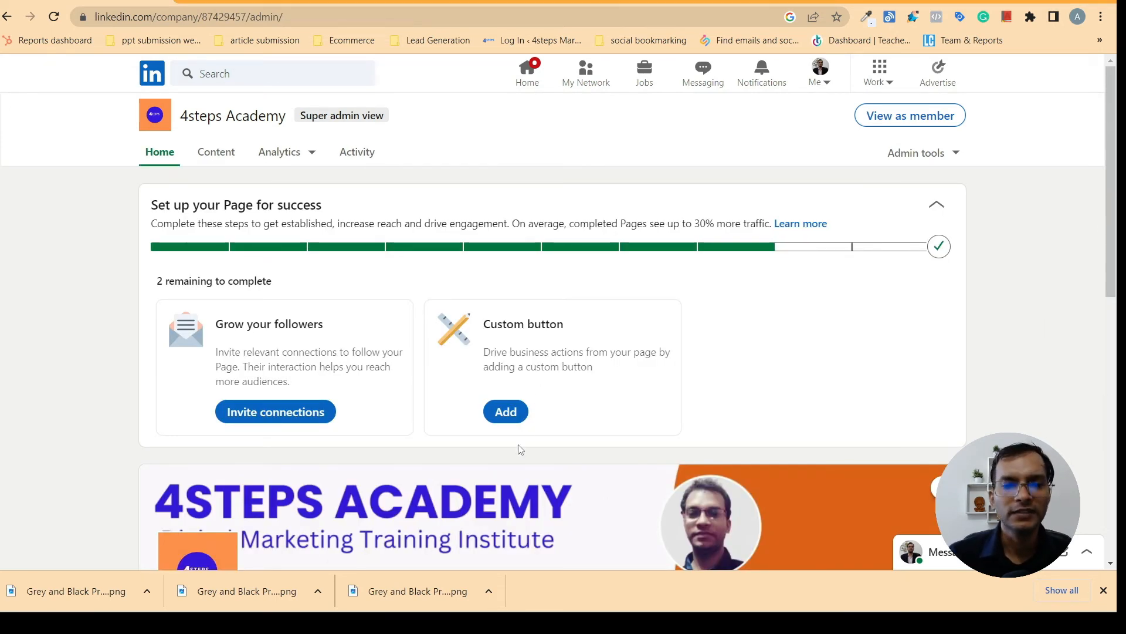
click(505, 411)
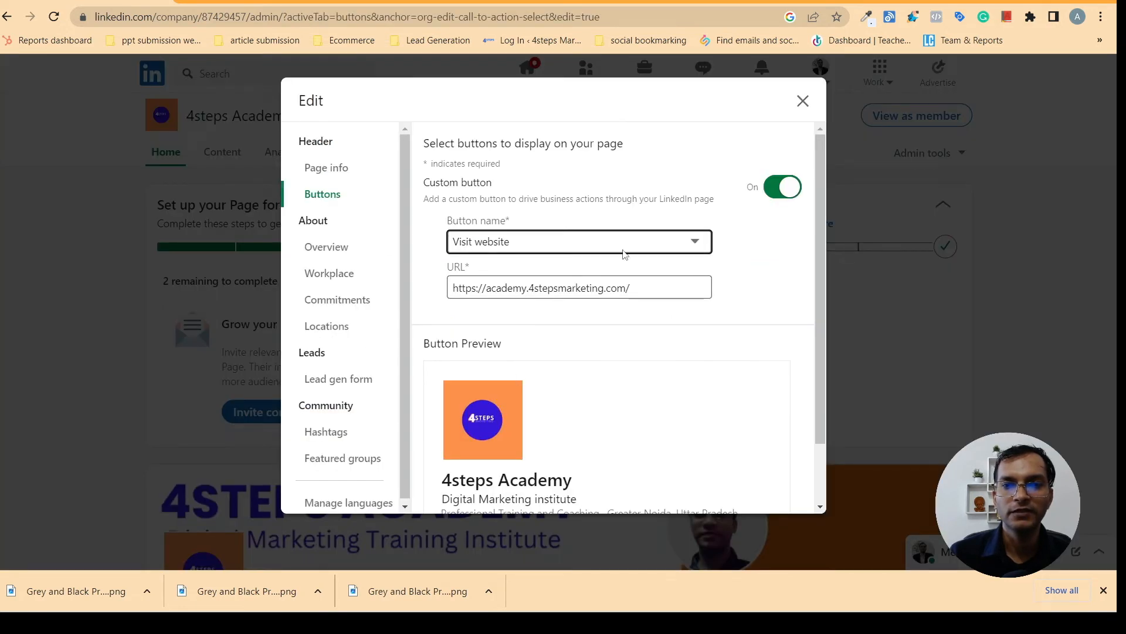
click(625, 242)
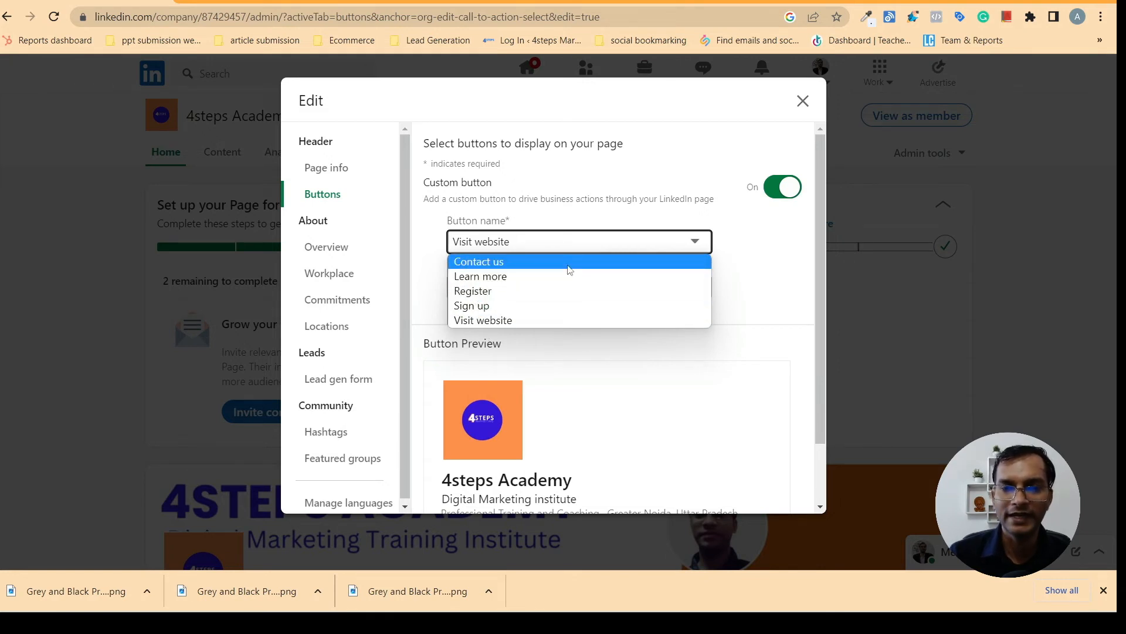
click(803, 103)
click(803, 102)
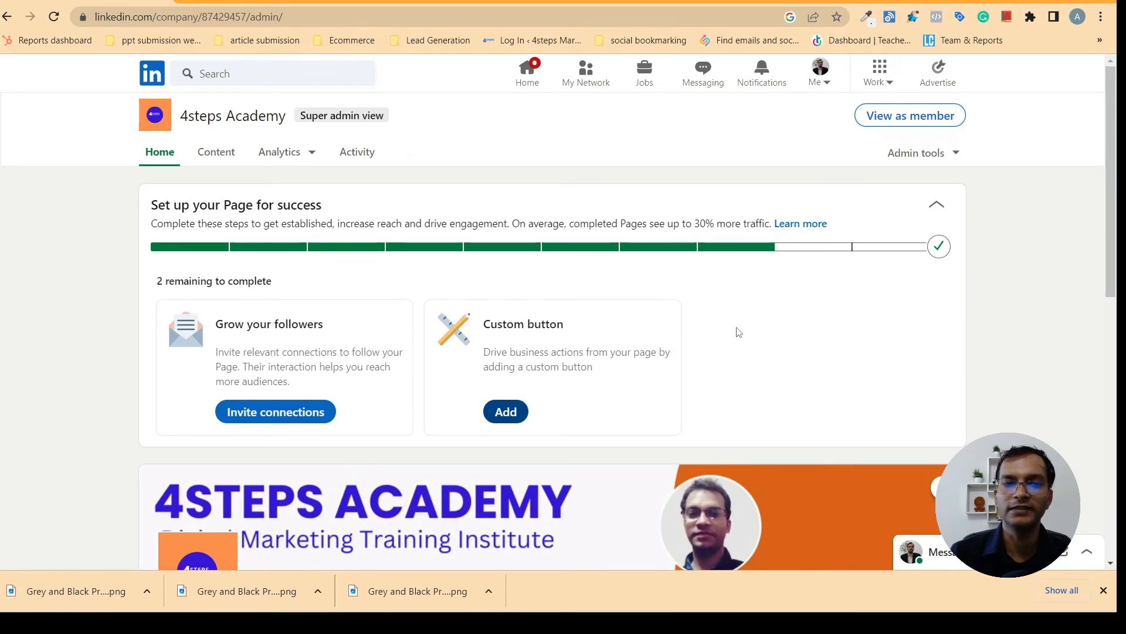
mouse_move(1119, 187)
mouse_down()
mouse_move(1118, 238)
mouse_move(1118, 188)
mouse_up()
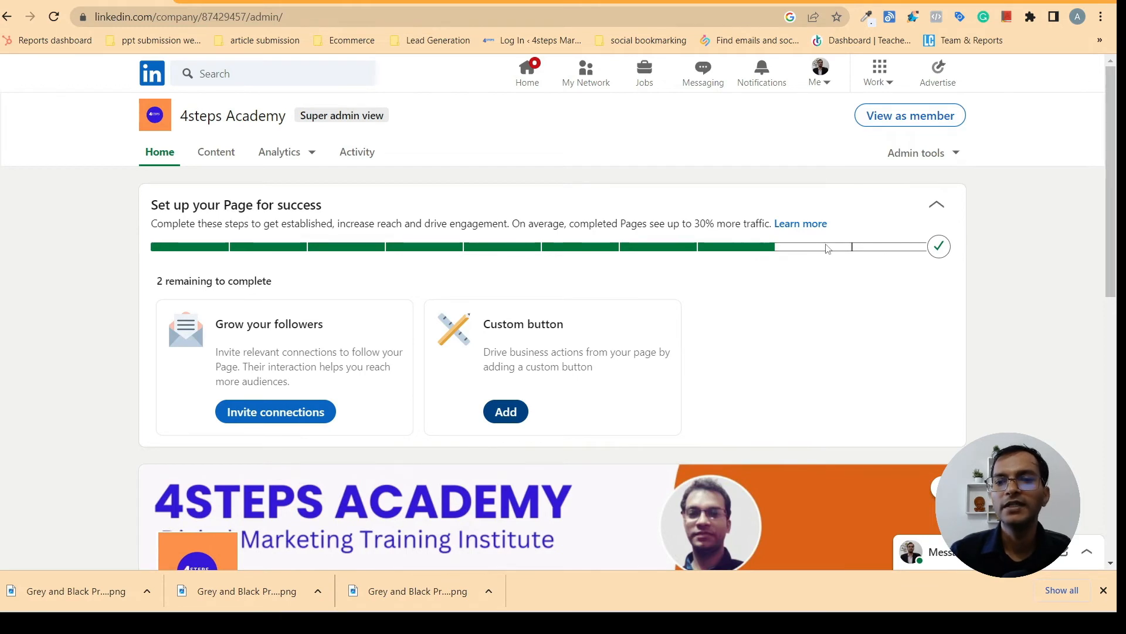
mouse_move(938, 247)
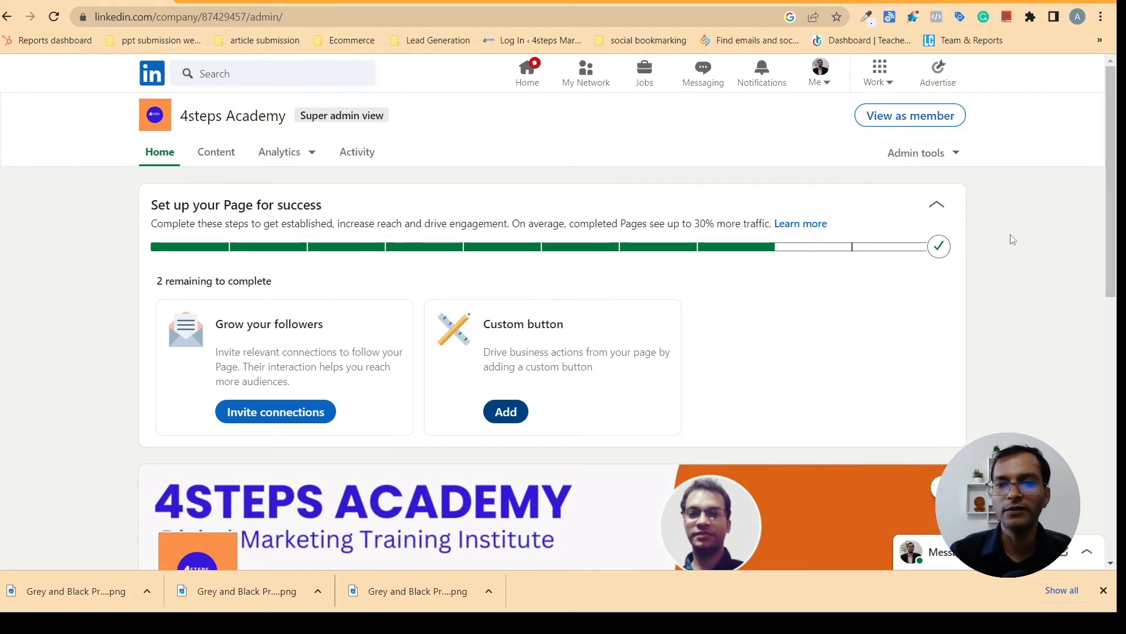
drag(1117, 124, 1098, 508)
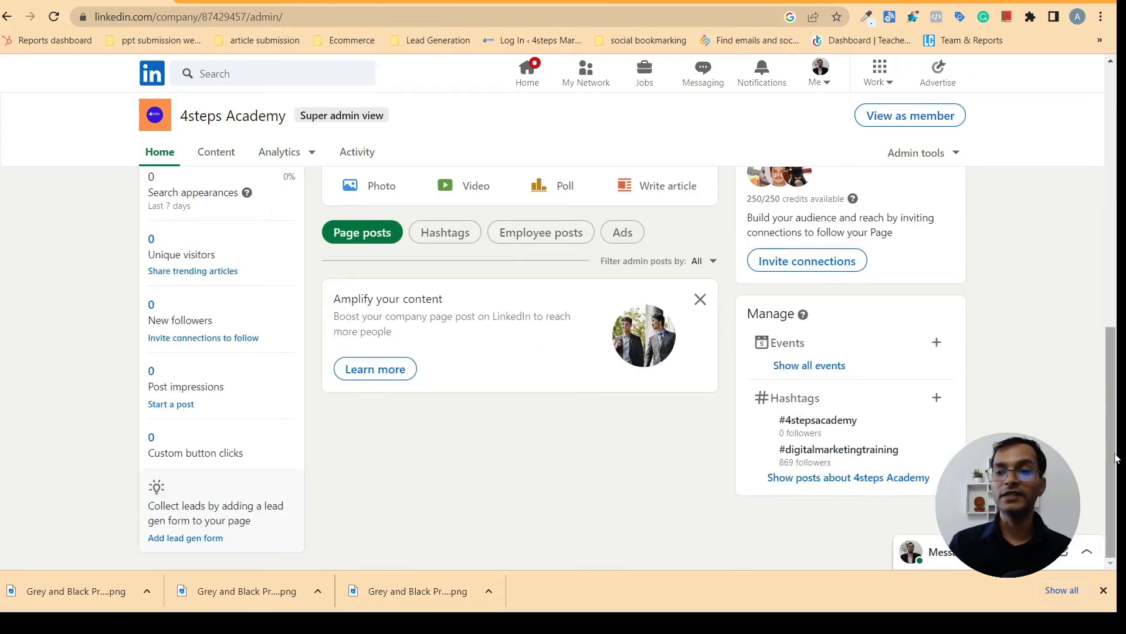
drag(1111, 394, 1117, 221)
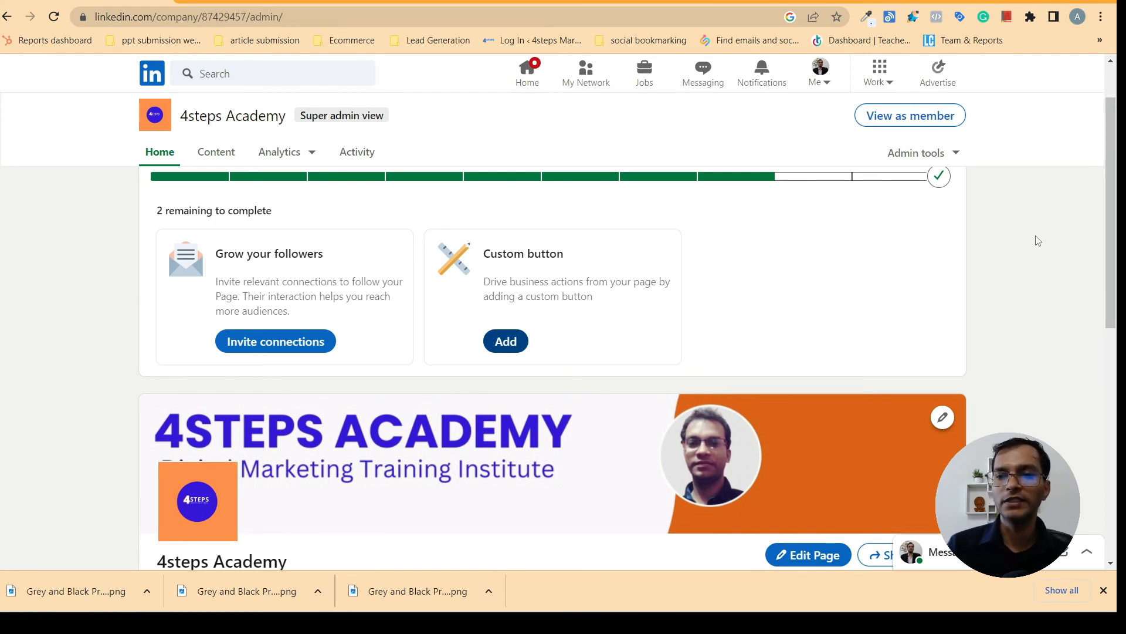
scroll(1103, 264, up, 1)
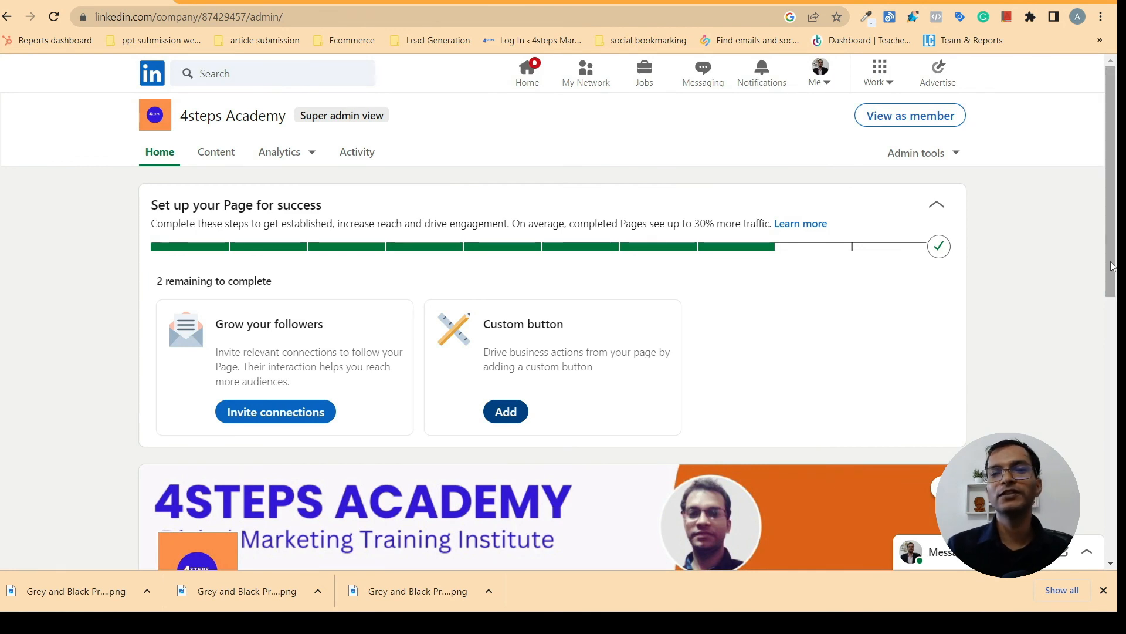
drag(1113, 265, 1118, 314)
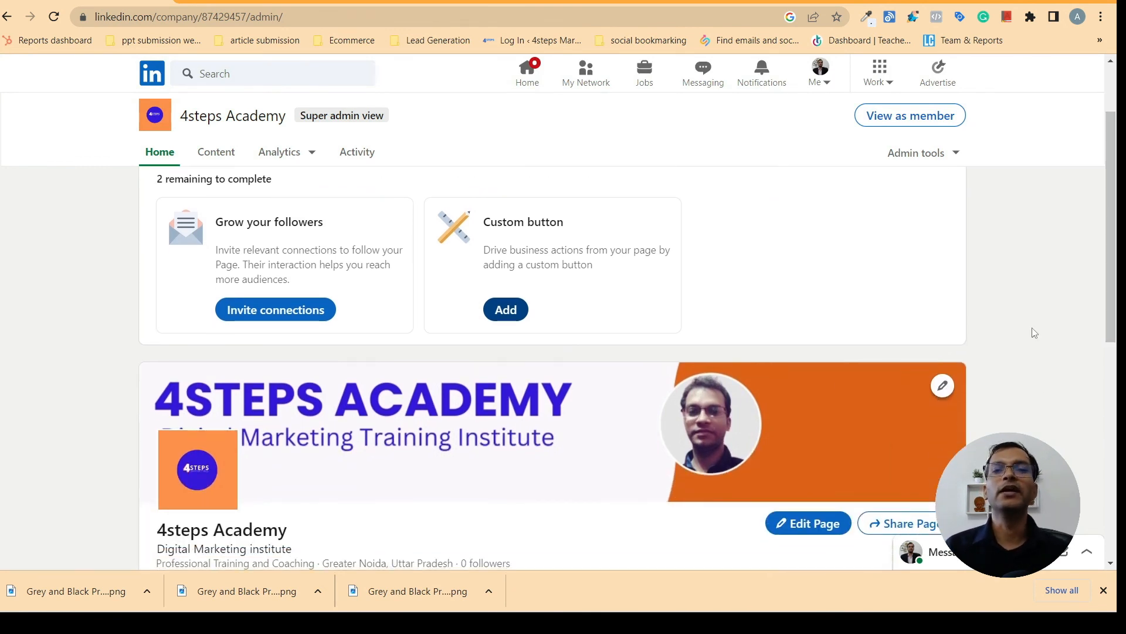